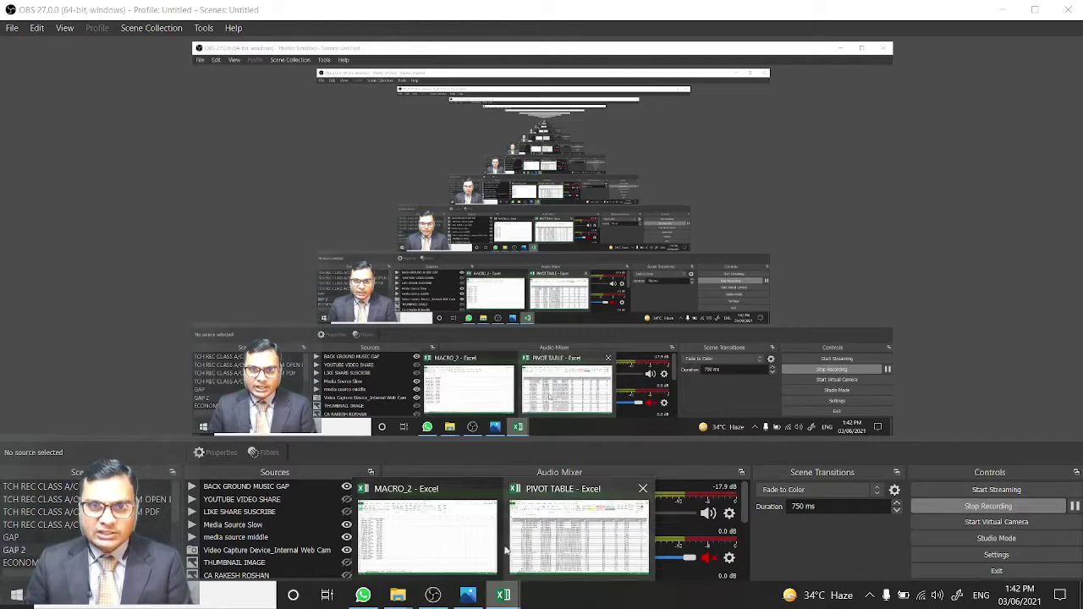
Switch to the MACRO_2 workbook and look through its unformatted data, formatted, RECORD MACRO and TEST MACRO sheets
{"action": "left_click", "coordinate": [460, 550]}
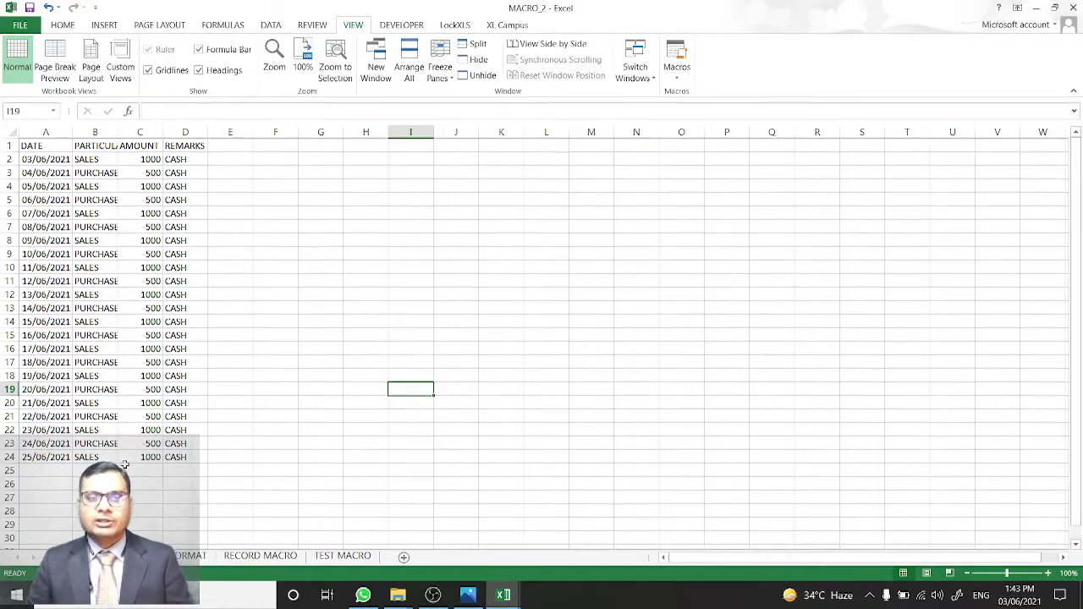
{"action": "left_click", "coordinate": [184, 556]}
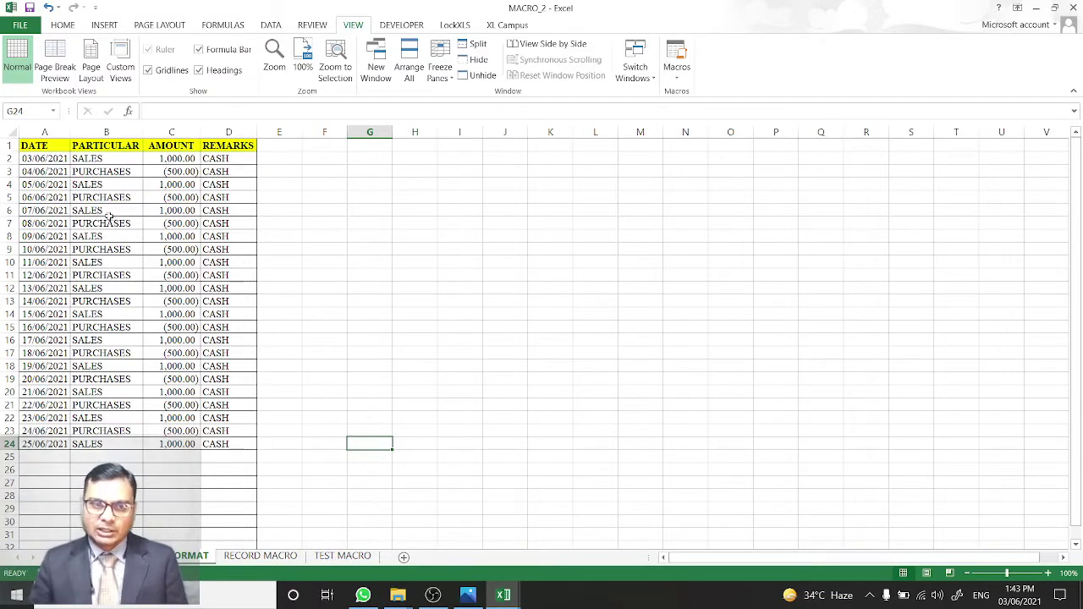
{"action": "left_click", "coordinate": [95, 557]}
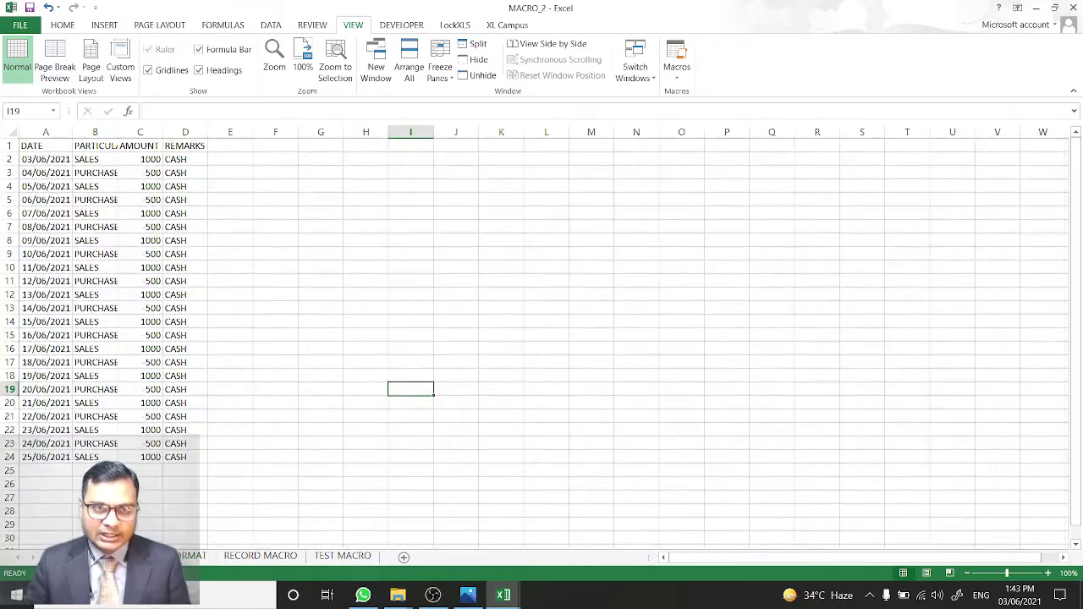
{"action": "left_click", "coordinate": [193, 558]}
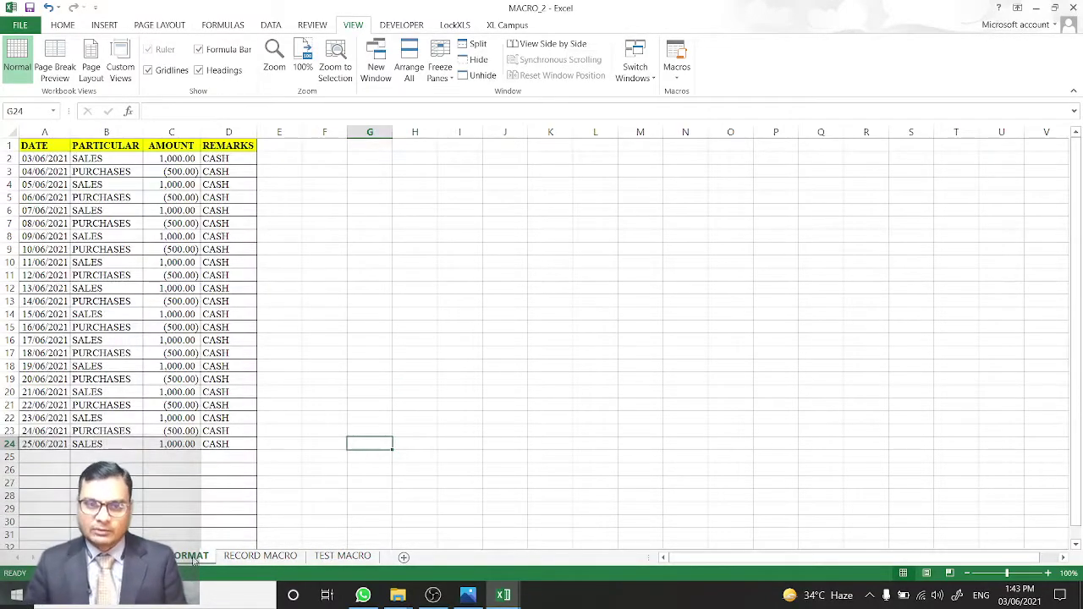
{"action": "left_click", "coordinate": [247, 557]}
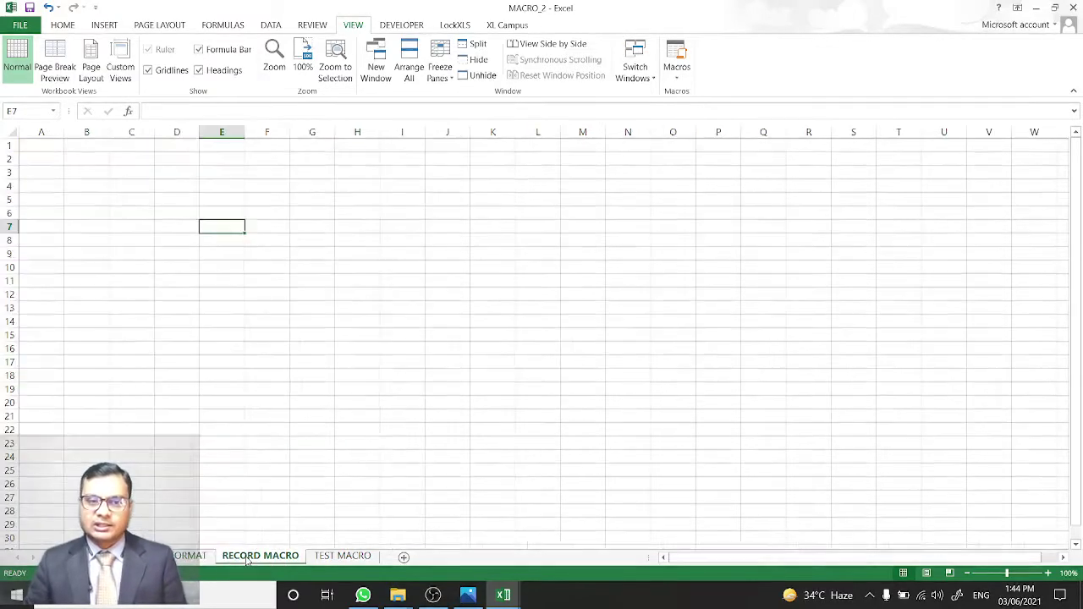
{"action": "left_click", "coordinate": [333, 561]}
{"action": "type", "text": "TE"}
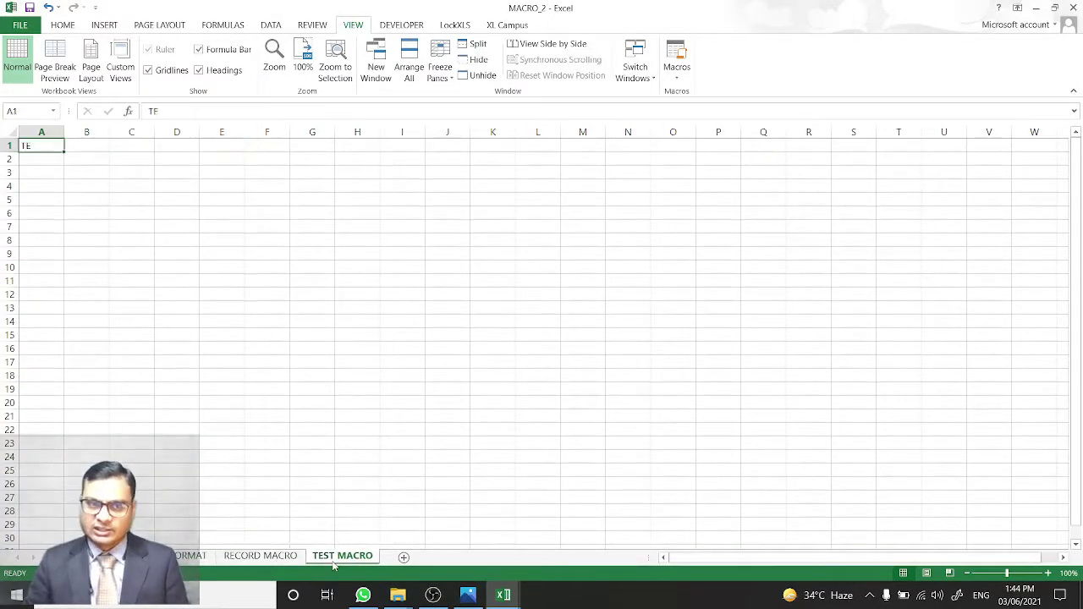
Copy the unformatted data range A1:D24 from the first data sheet into the RECORD MACRO sheet starting at cell A1
{"action": "left_click", "coordinate": [127, 556]}
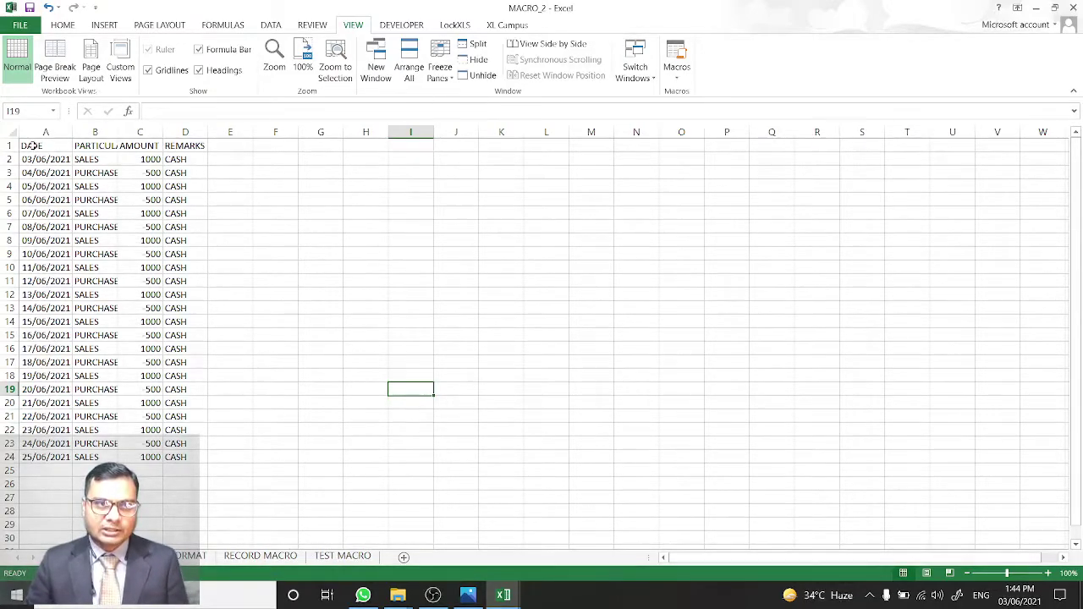
{"action": "left_click_drag", "start_coordinate": [25, 145], "coordinate": [186, 467]}
{"action": "key", "text": "ctrl+c"}
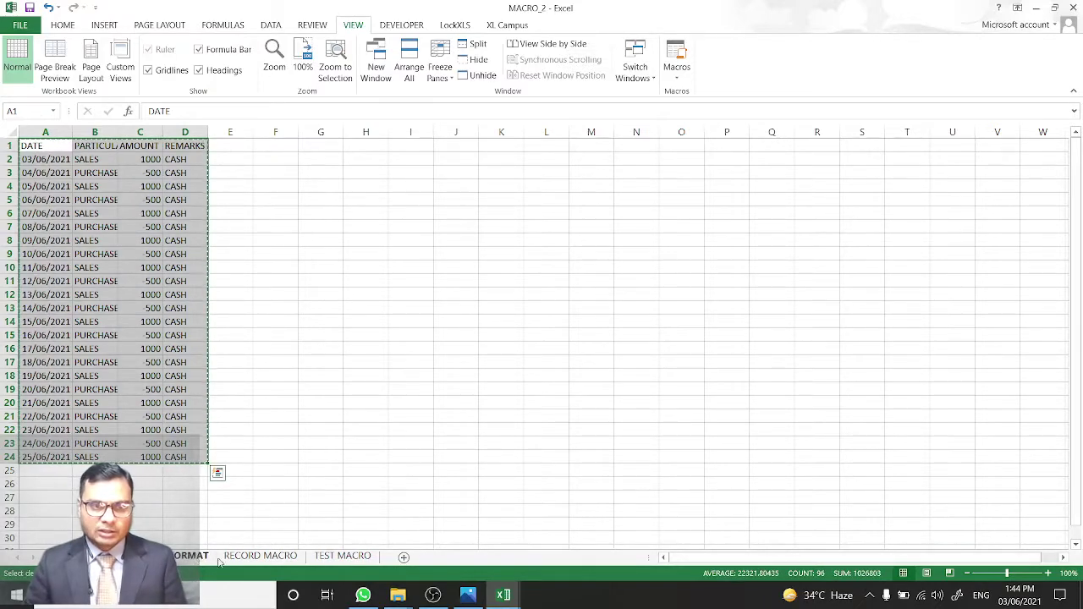
{"action": "left_click", "coordinate": [243, 564]}
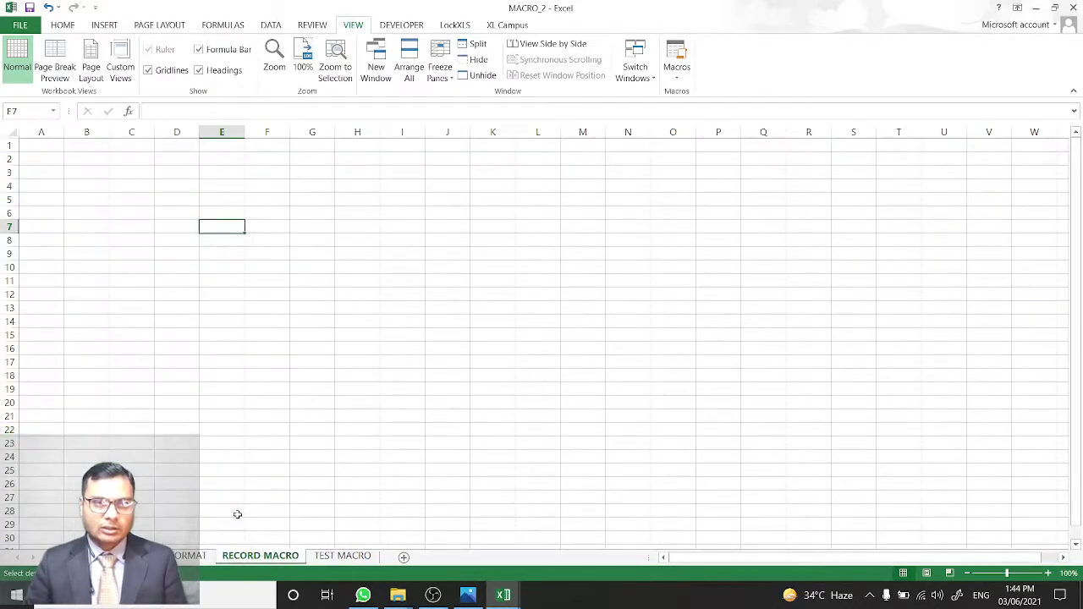
{"action": "left_click", "coordinate": [42, 148]}
{"action": "key", "text": "ctrl+v"}
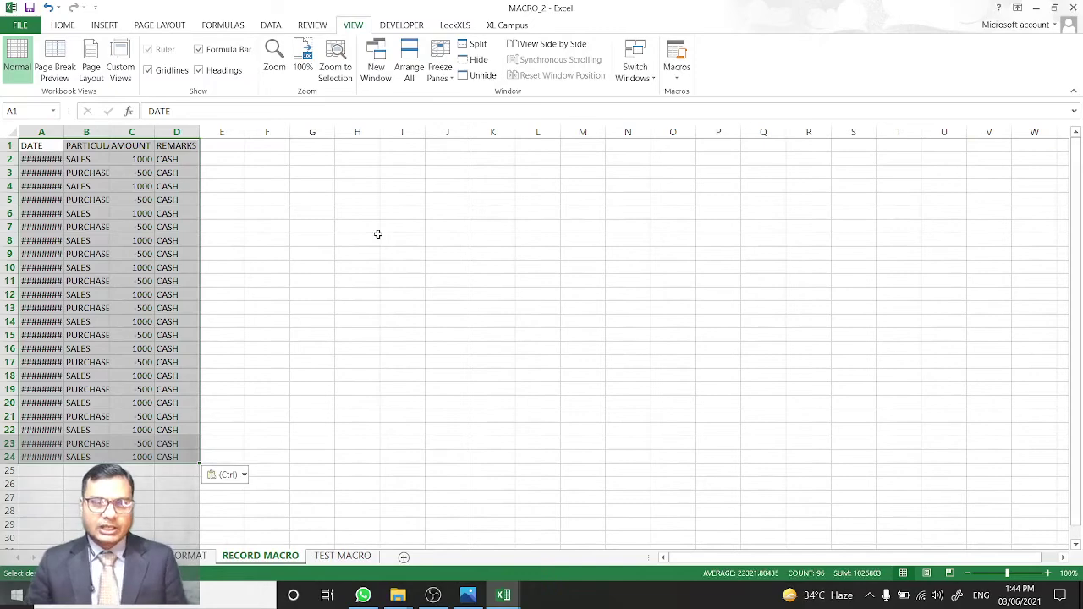
{"action": "left_click", "coordinate": [367, 236]}
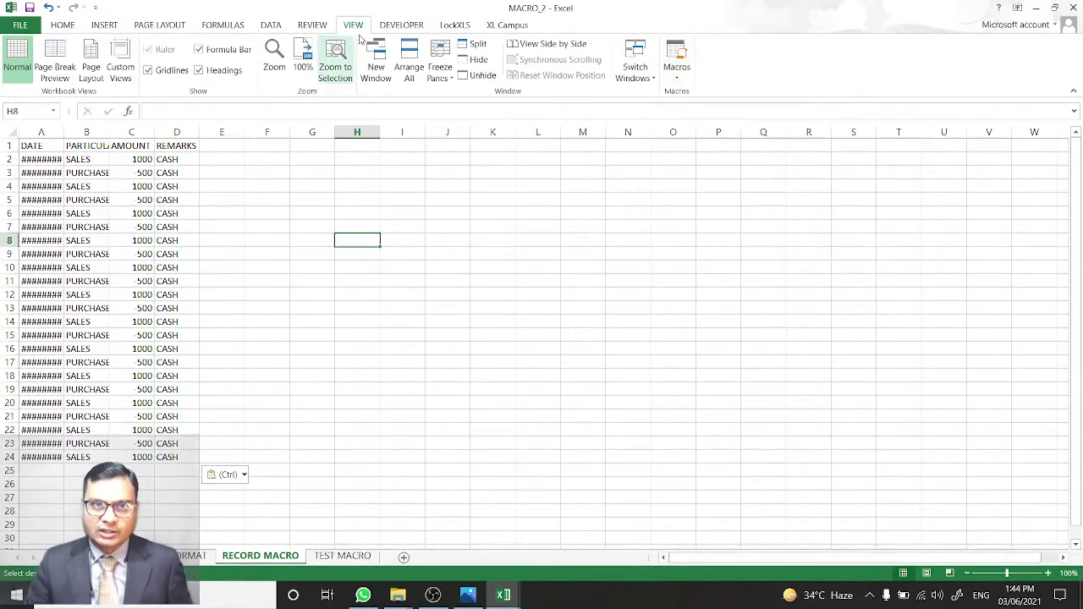
Start recording a macro named FORMATINGMACRO, stored in the Personal Macro Workbook
{"action": "left_click", "coordinate": [677, 79]}
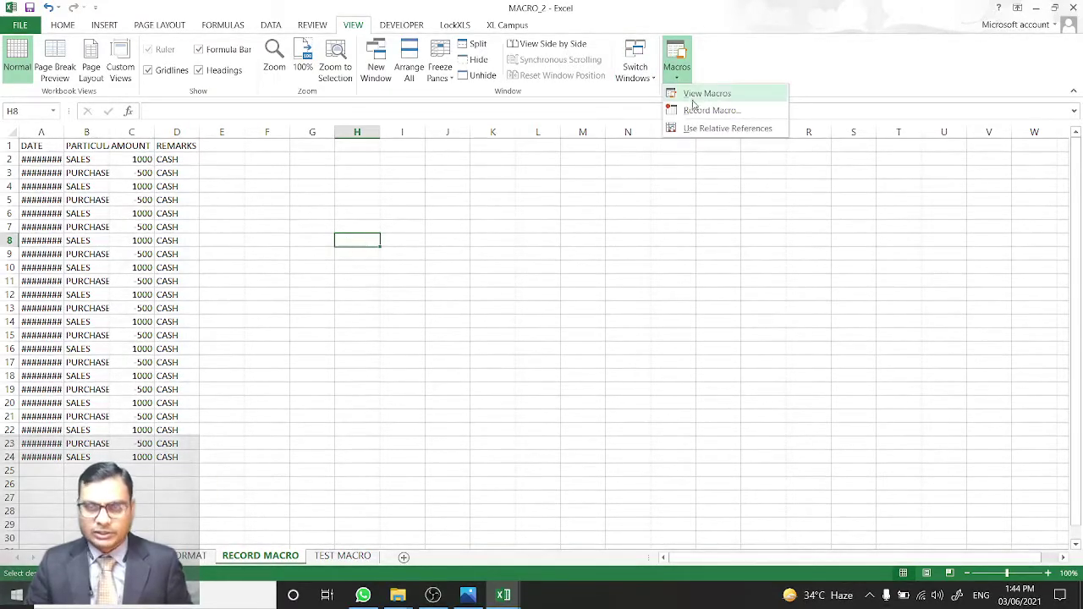
{"action": "left_click", "coordinate": [695, 117]}
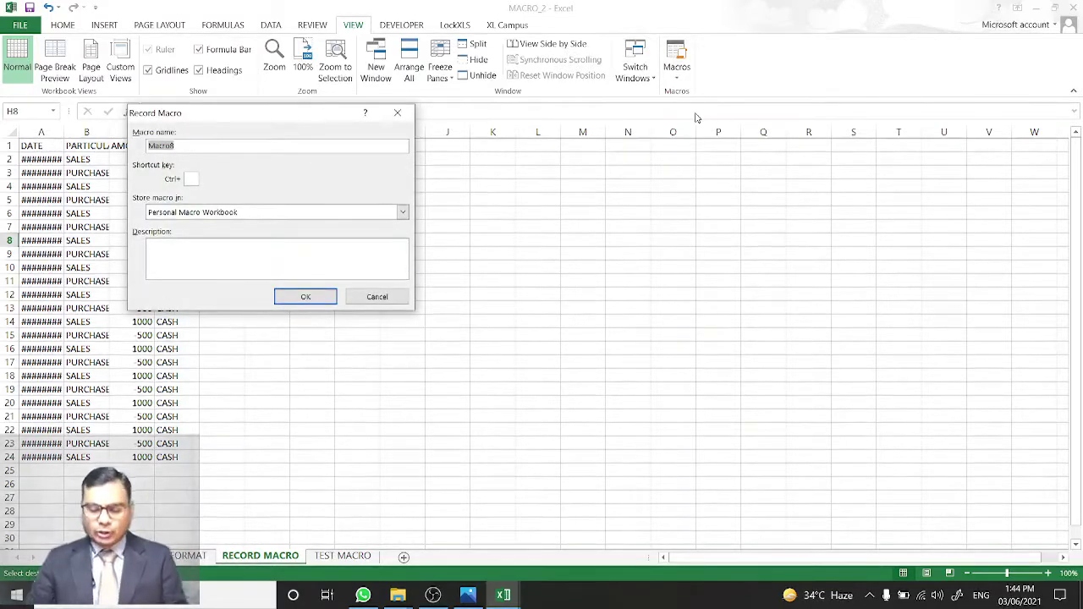
{"action": "type", "text": "FO"}
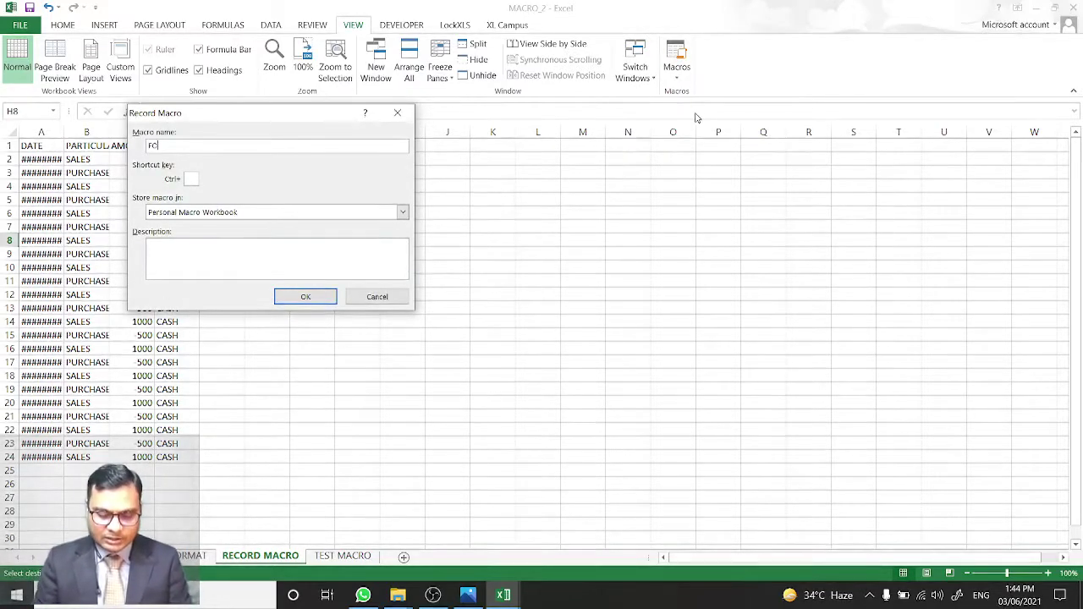
{"action": "type", "text": "RMATING"}
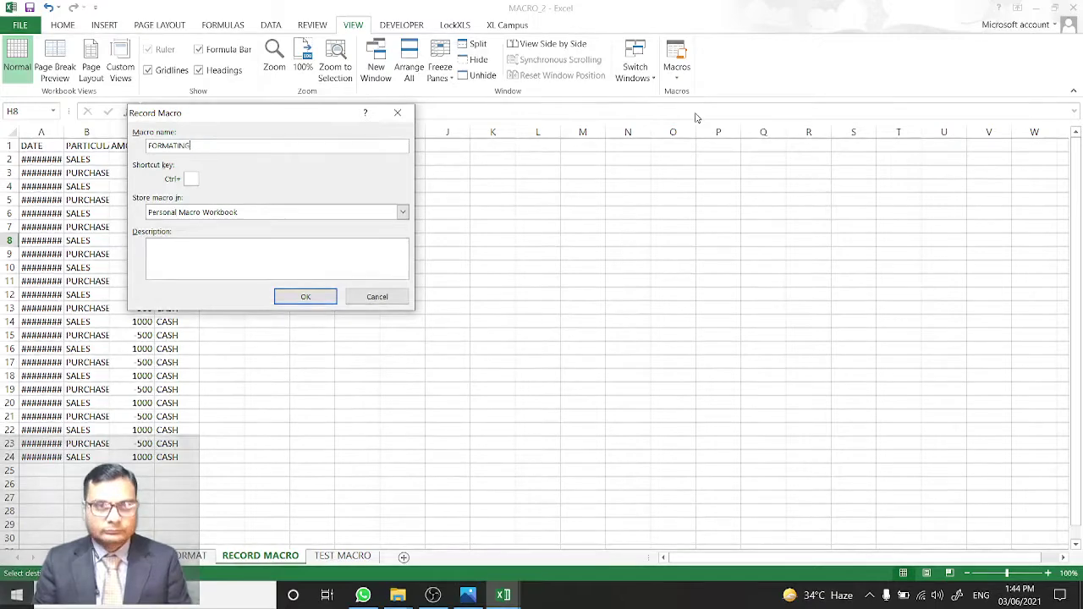
{"action": "type", "text": "MA"}
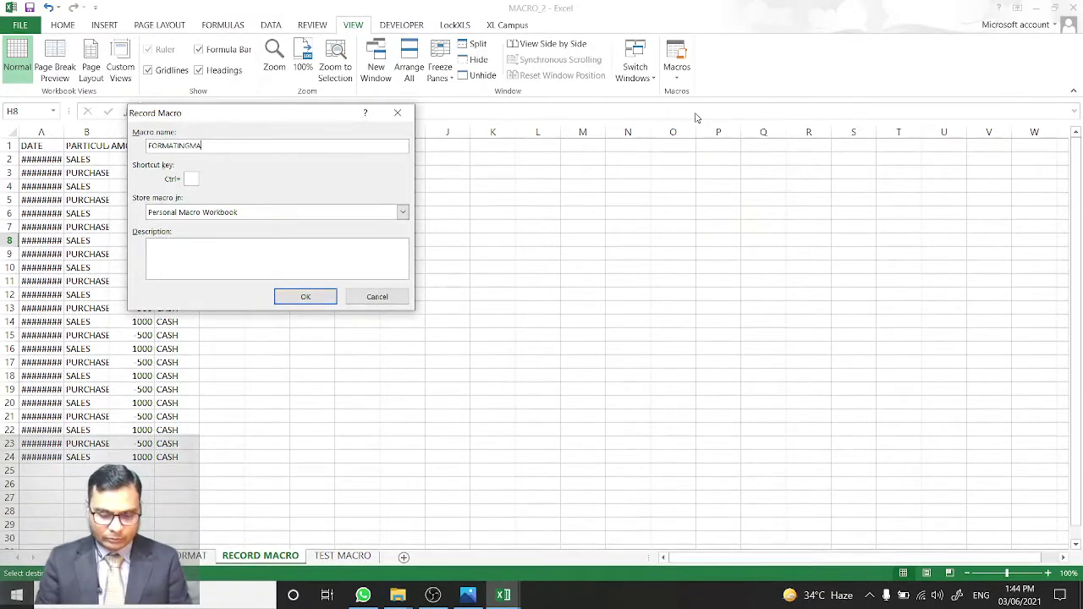
{"action": "type", "text": "CRO"}
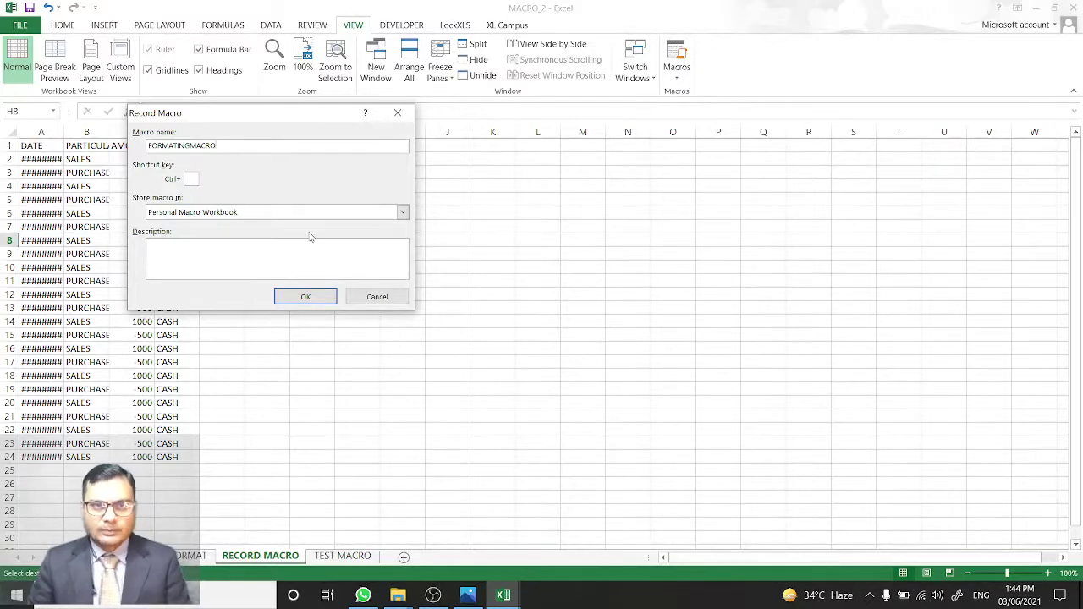
{"action": "left_click", "coordinate": [307, 298]}
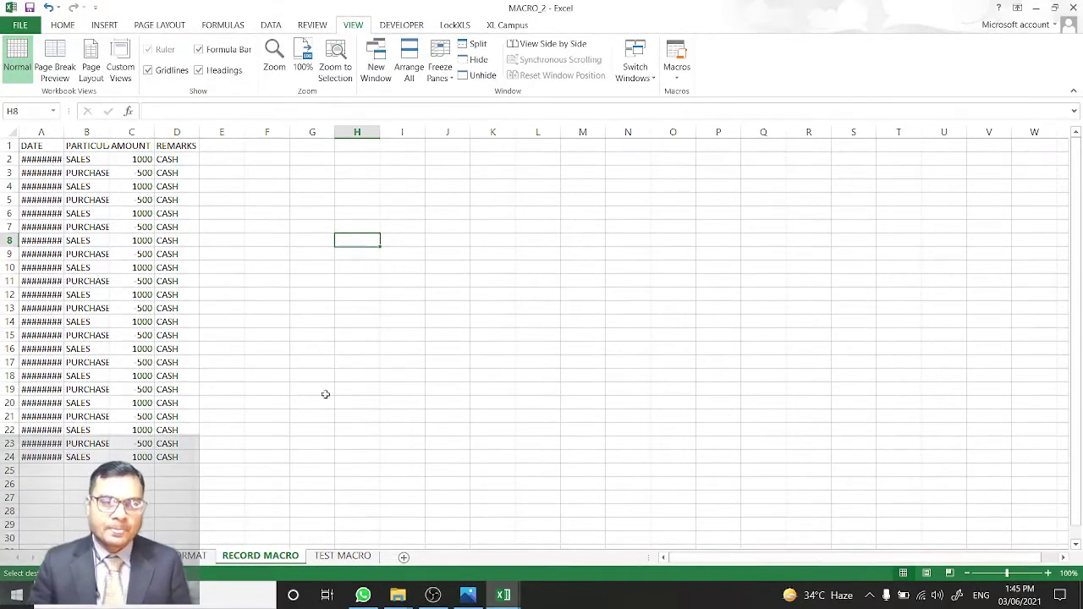
Set the font of columns A to D to Arial and autofit their widths
{"action": "left_click", "coordinate": [43, 131]}
{"action": "left_click_drag", "start_coordinate": [56, 133], "coordinate": [176, 132]}
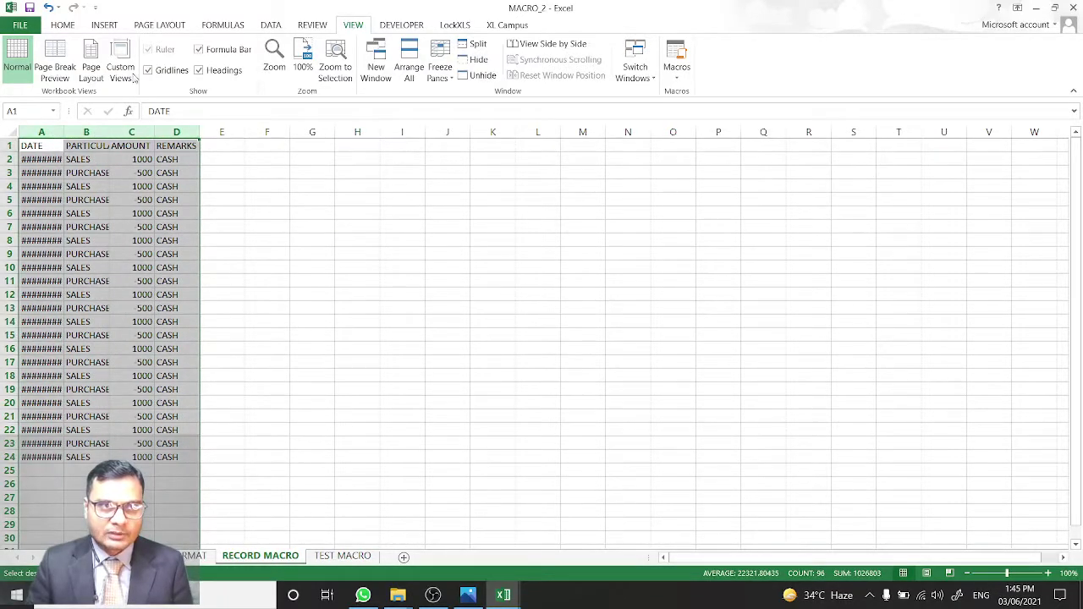
{"action": "left_click", "coordinate": [66, 26]}
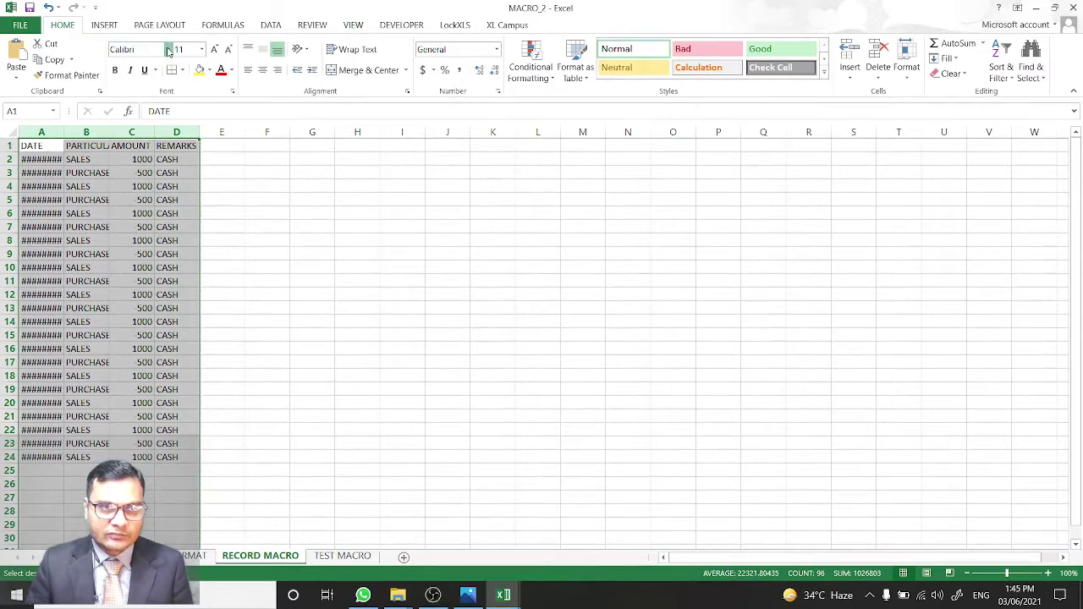
{"action": "left_click", "coordinate": [169, 50]}
{"action": "key", "text": "Escape"}
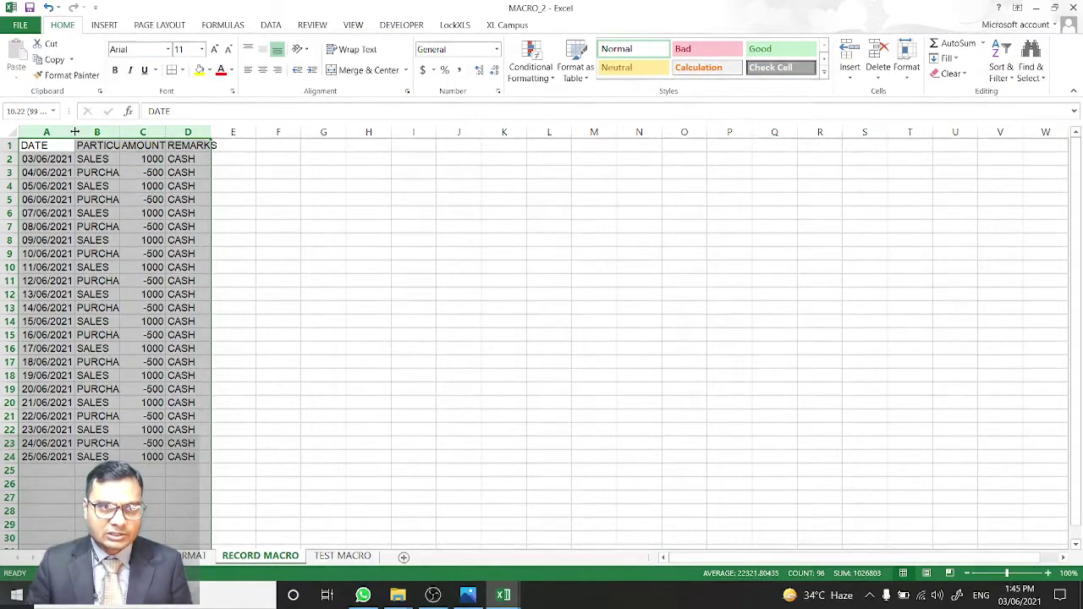
{"action": "double_click", "coordinate": [75, 132]}
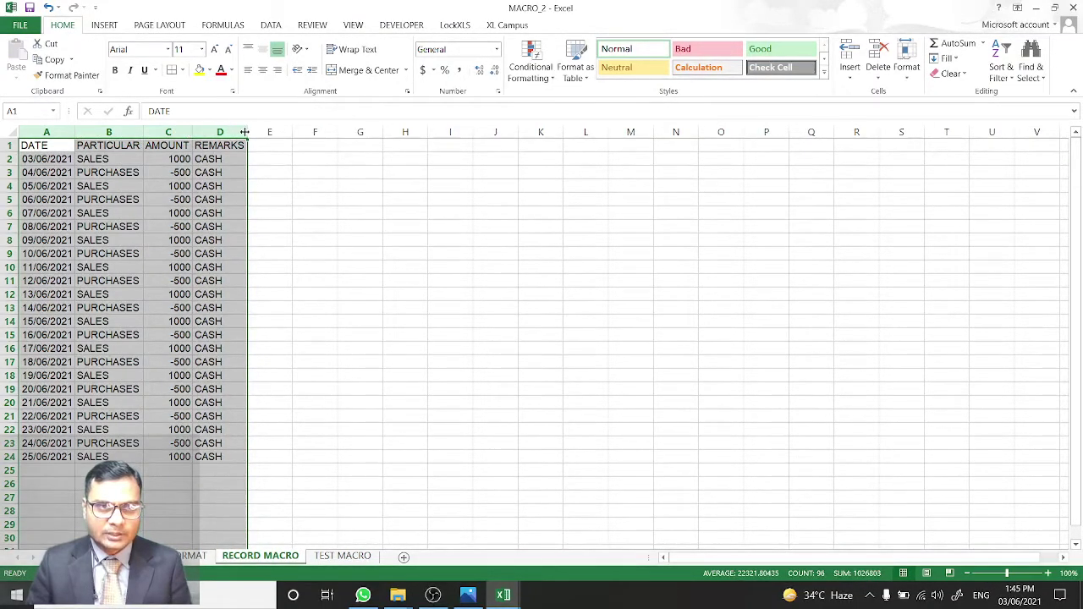
Apply the comma number style to the whole AMOUNT column
{"action": "left_click", "coordinate": [185, 172]}
{"action": "left_click", "coordinate": [168, 132]}
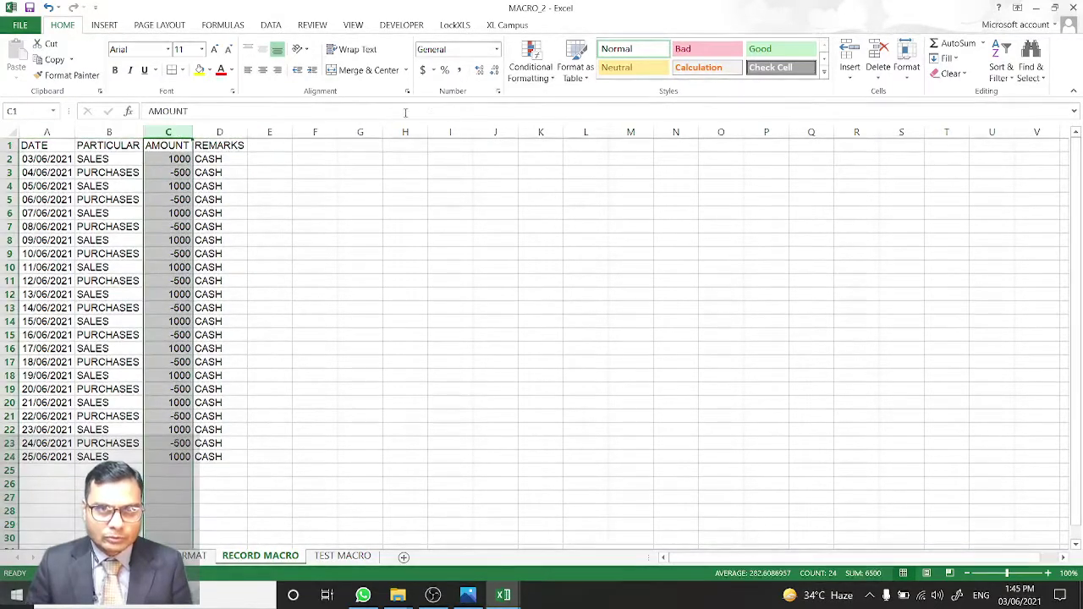
{"action": "left_click", "coordinate": [459, 69]}
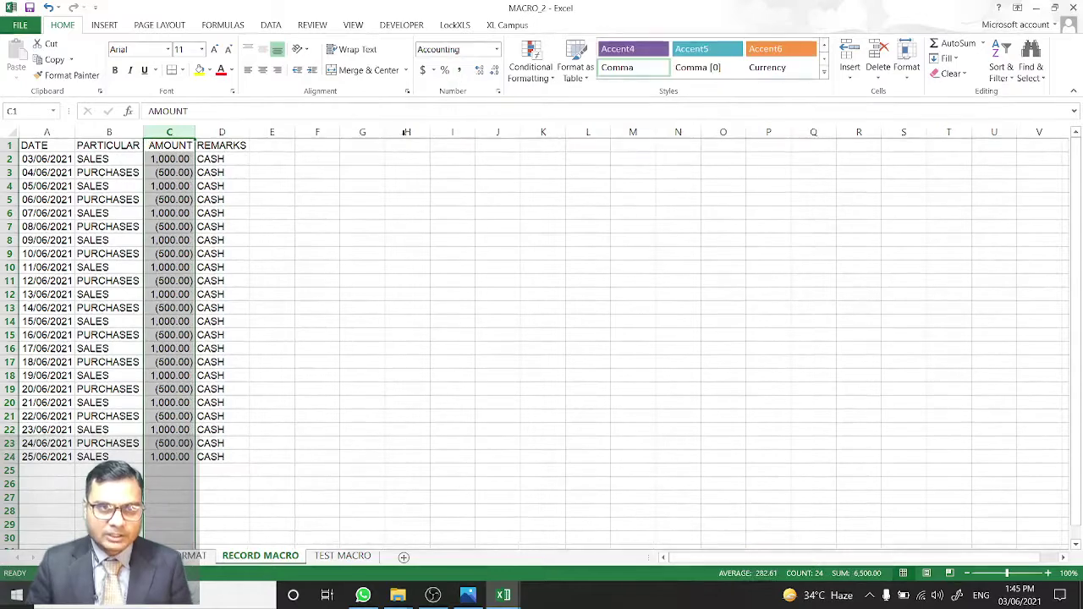
{"action": "left_click", "coordinate": [351, 237]}
Add cell borders to the whole of columns A to D
{"action": "left_click_drag", "start_coordinate": [39, 145], "coordinate": [232, 140]}
{"action": "left_click", "coordinate": [171, 70]}
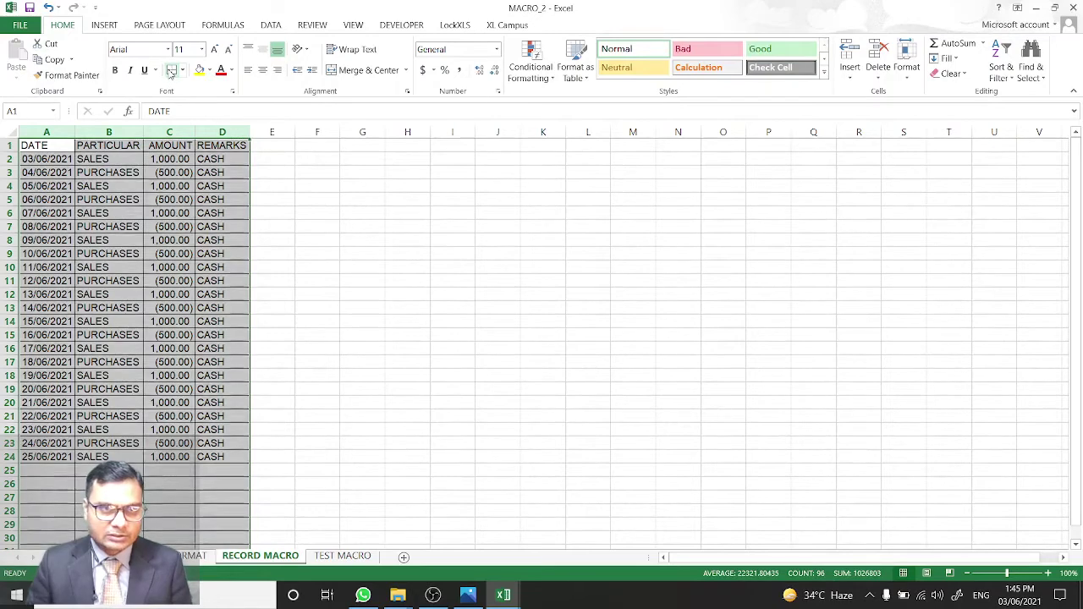
{"action": "left_click", "coordinate": [280, 256]}
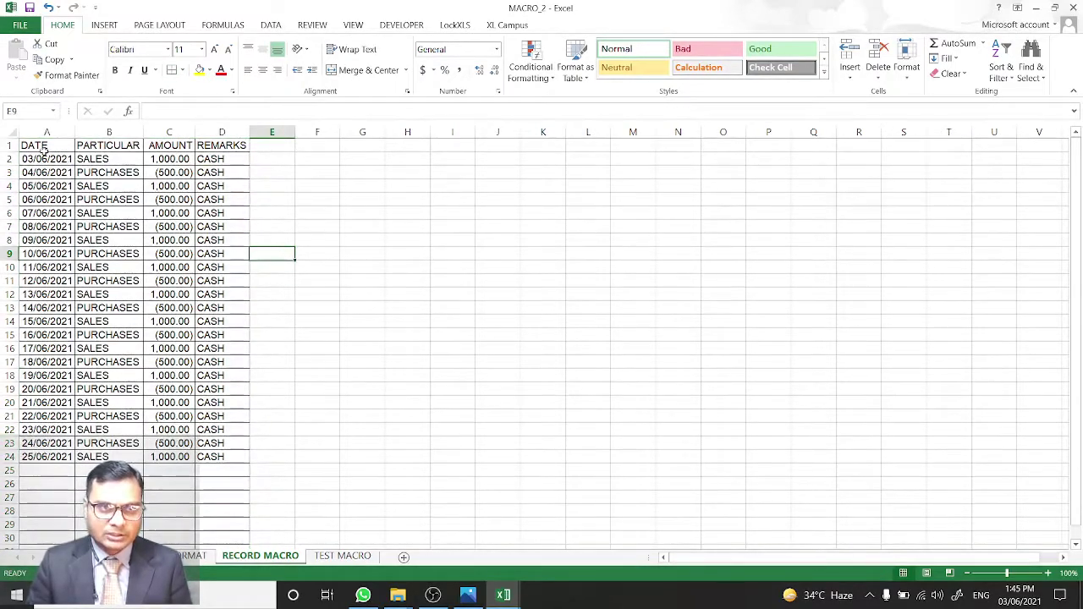
Fill the header cells A1:D1 with yellow and make their text bold
{"action": "left_click_drag", "start_coordinate": [42, 148], "coordinate": [193, 146]}
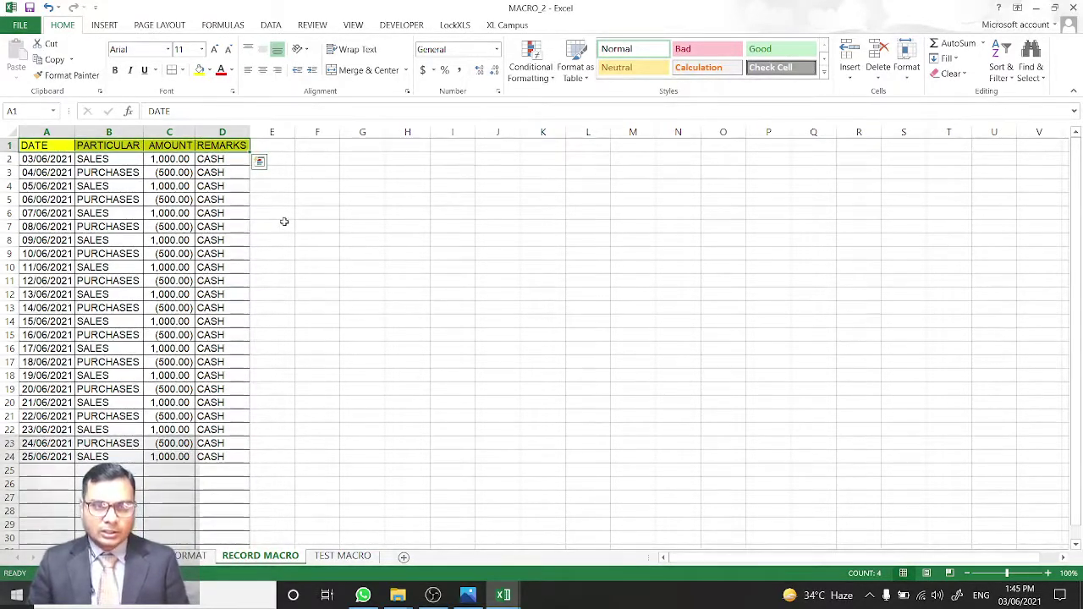
{"action": "key", "text": "ctrl+b"}
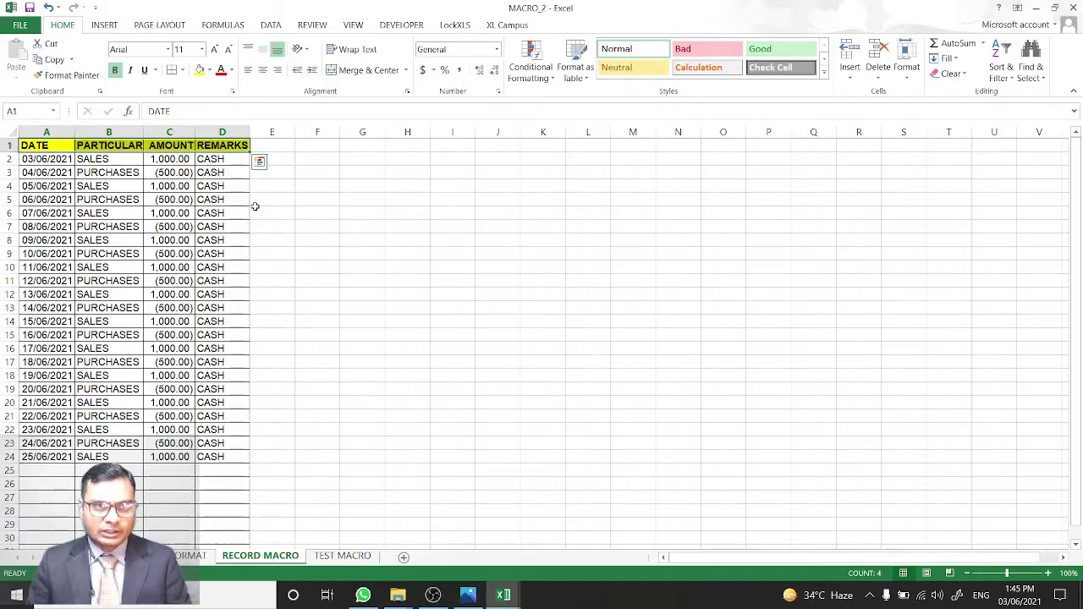
{"action": "key", "text": "ctrl+q"}
{"action": "left_click", "coordinate": [467, 173]}
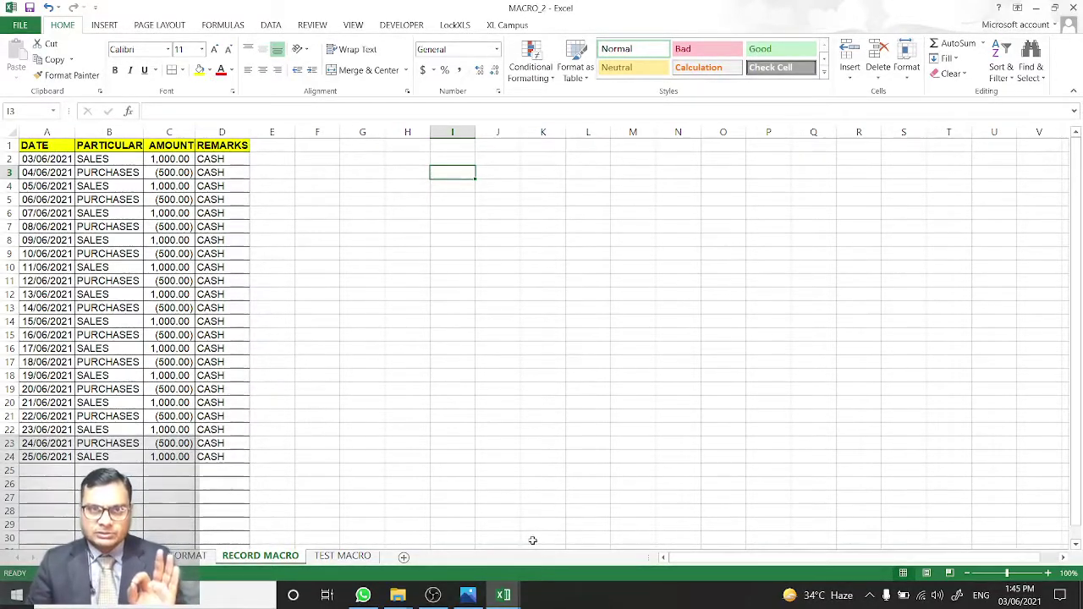
Stop recording the formatting macro
{"action": "left_click", "coordinate": [353, 24]}
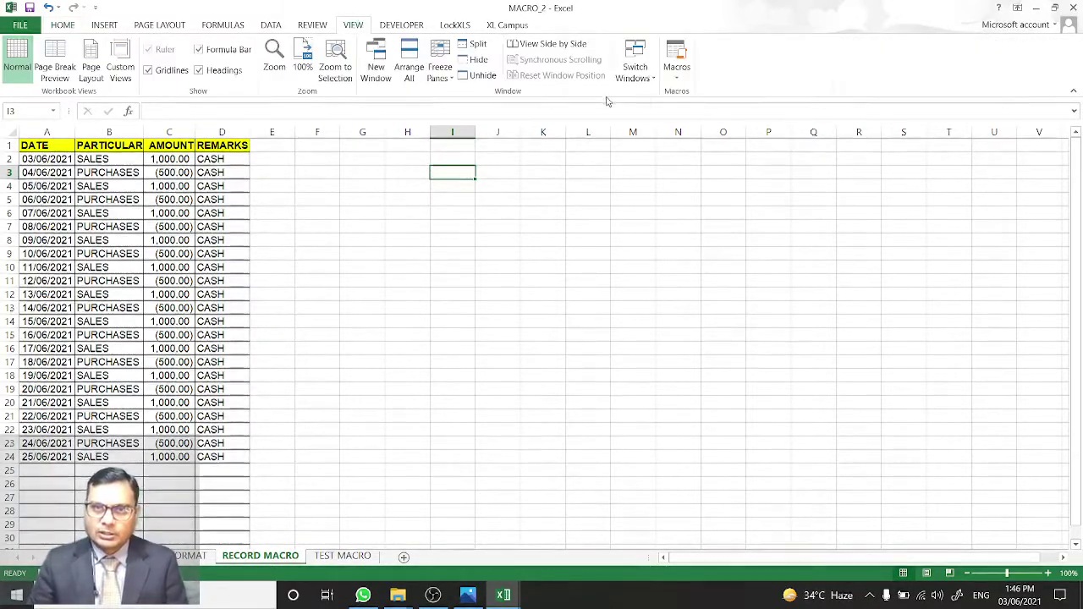
{"action": "left_click", "coordinate": [675, 80]}
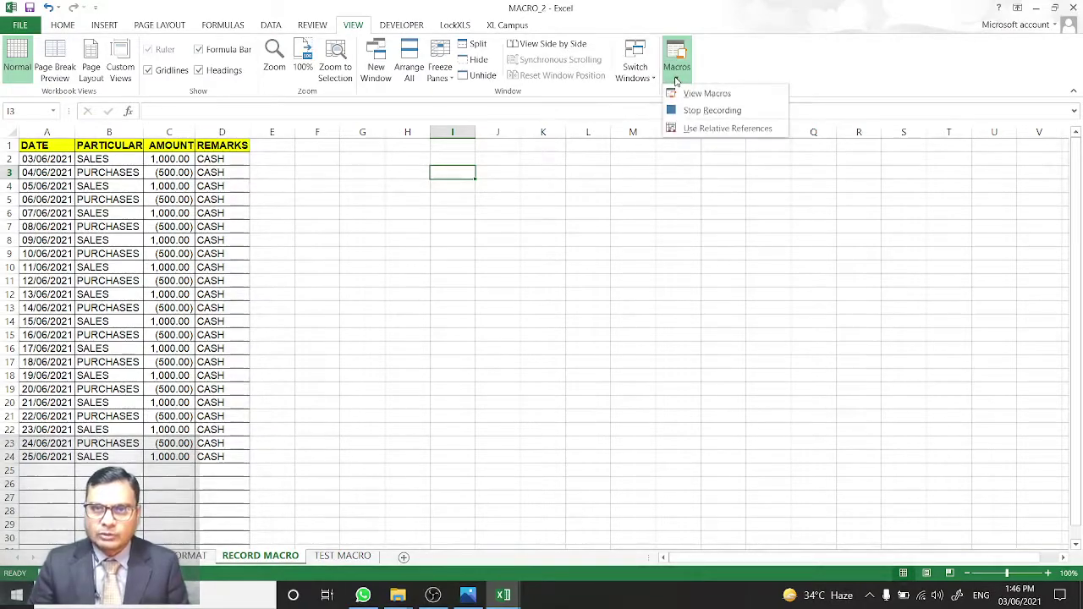
{"action": "left_click", "coordinate": [705, 112]}
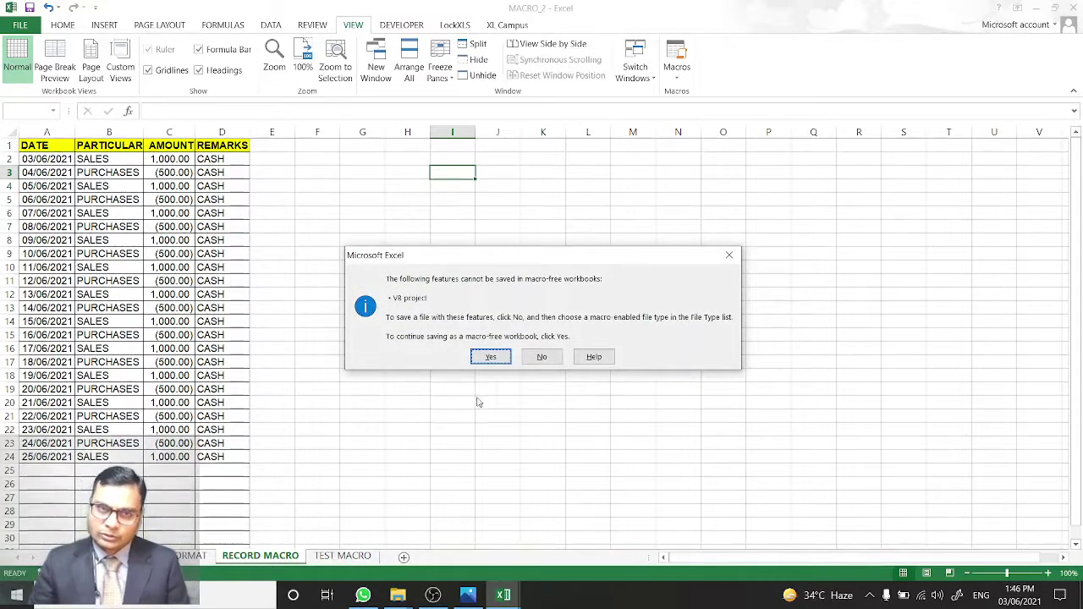
Continue saving the workbook as a macro-free workbook and set the sheet zoom to 110%
{"action": "left_click", "coordinate": [491, 358]}
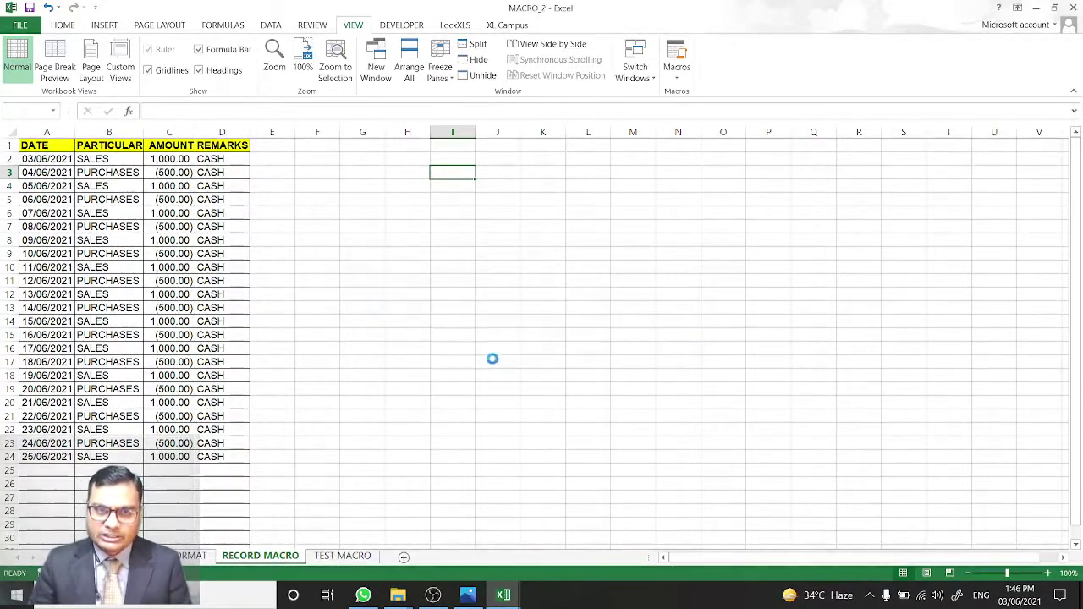
{"action": "left_click", "coordinate": [520, 337]}
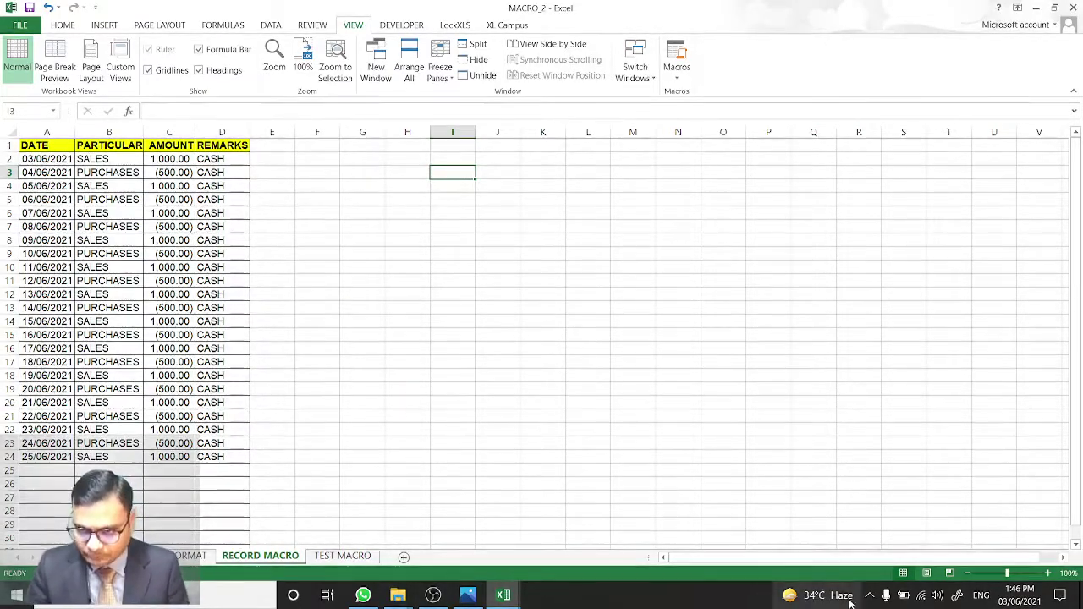
{"action": "left_click", "coordinate": [1049, 573]}
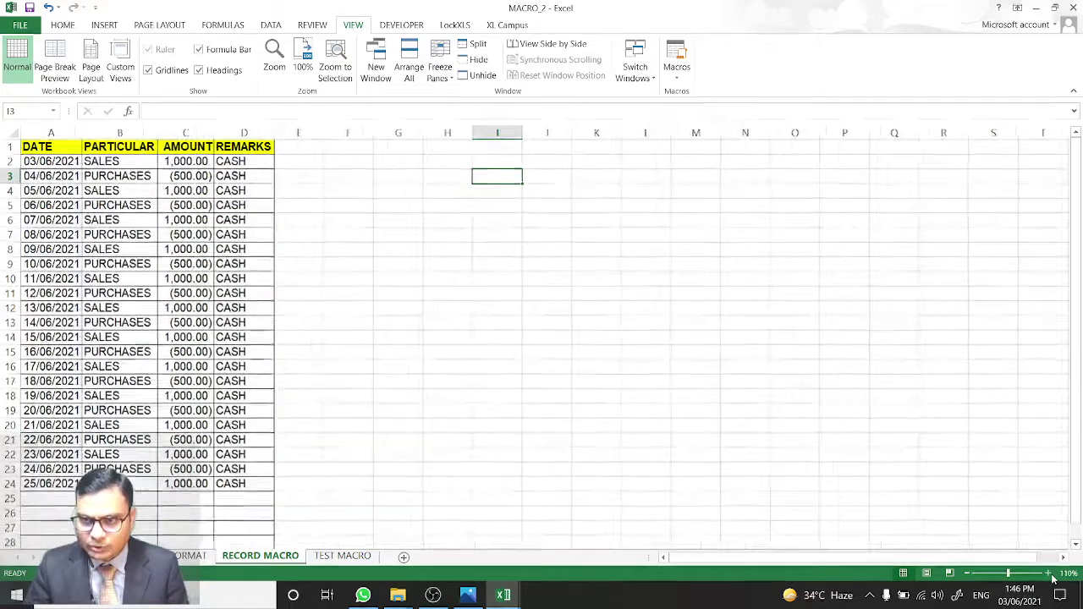
Copy the unformatted sales and purchases table A1:D24 from the first raw-data sheet to cell A1 of the TEST MACRO sheet
{"action": "left_click", "coordinate": [1049, 573]}
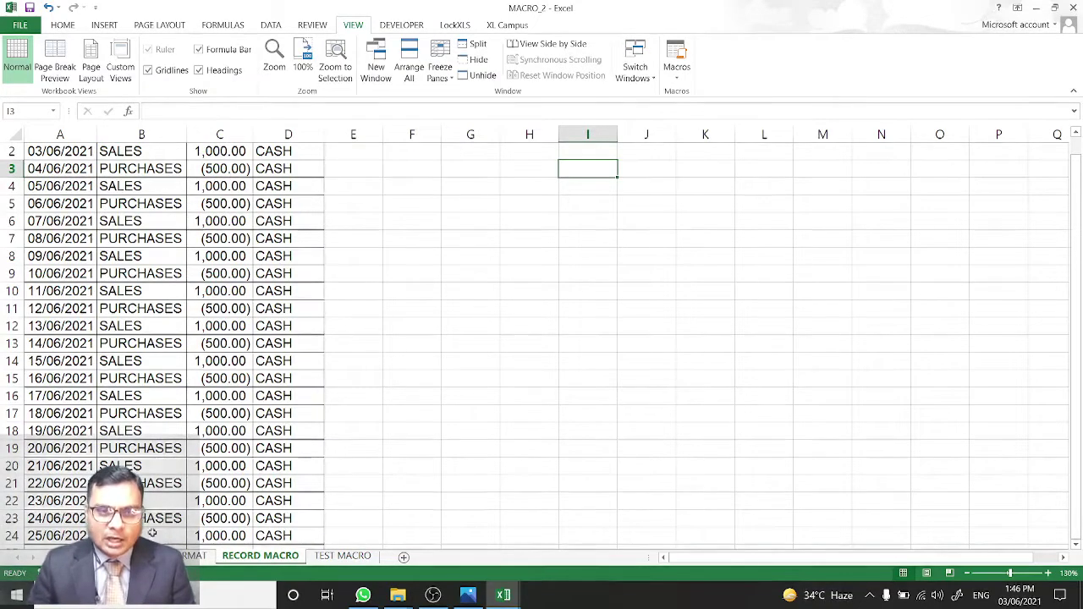
{"action": "left_click", "coordinate": [340, 558]}
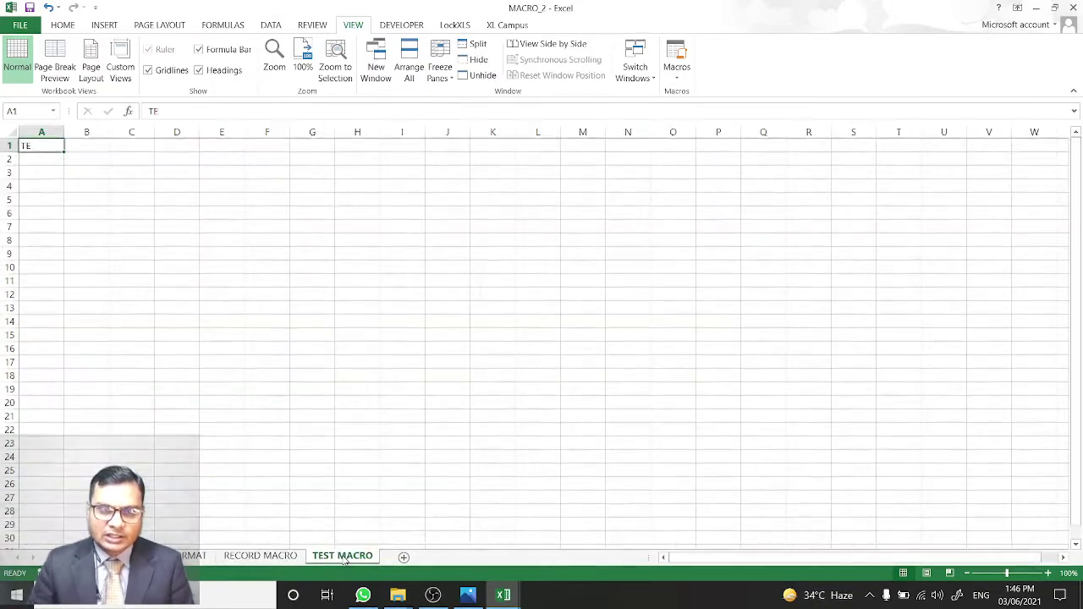
{"action": "left_click", "coordinate": [75, 556]}
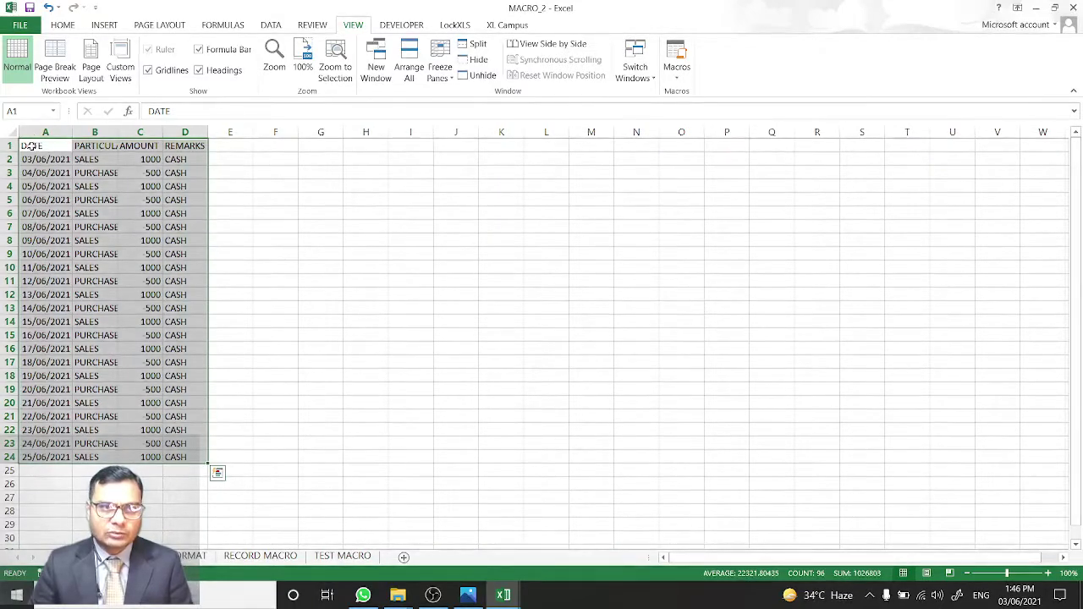
{"action": "left_click_drag", "start_coordinate": [37, 144], "coordinate": [191, 461]}
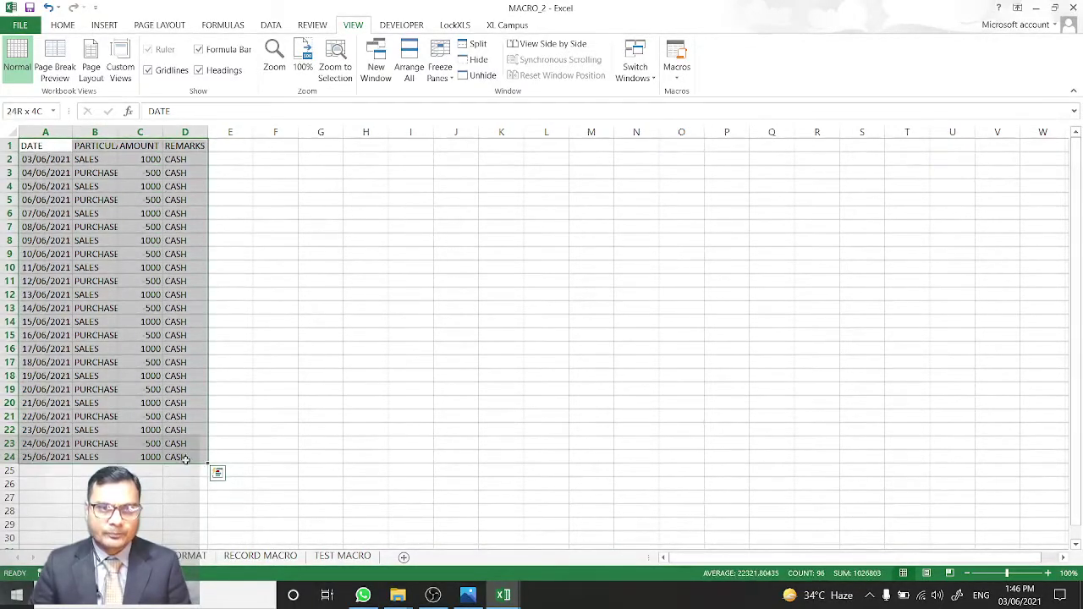
{"action": "key", "text": "ctrl+c"}
{"action": "left_click", "coordinate": [343, 556]}
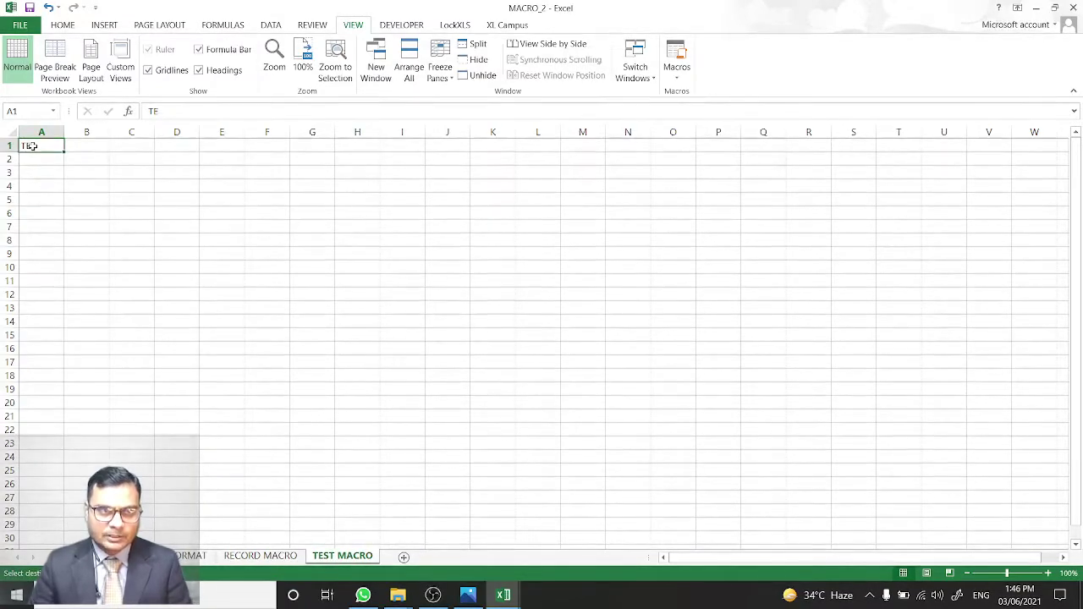
{"action": "key", "text": "ctrl+v"}
{"action": "left_click", "coordinate": [339, 280]}
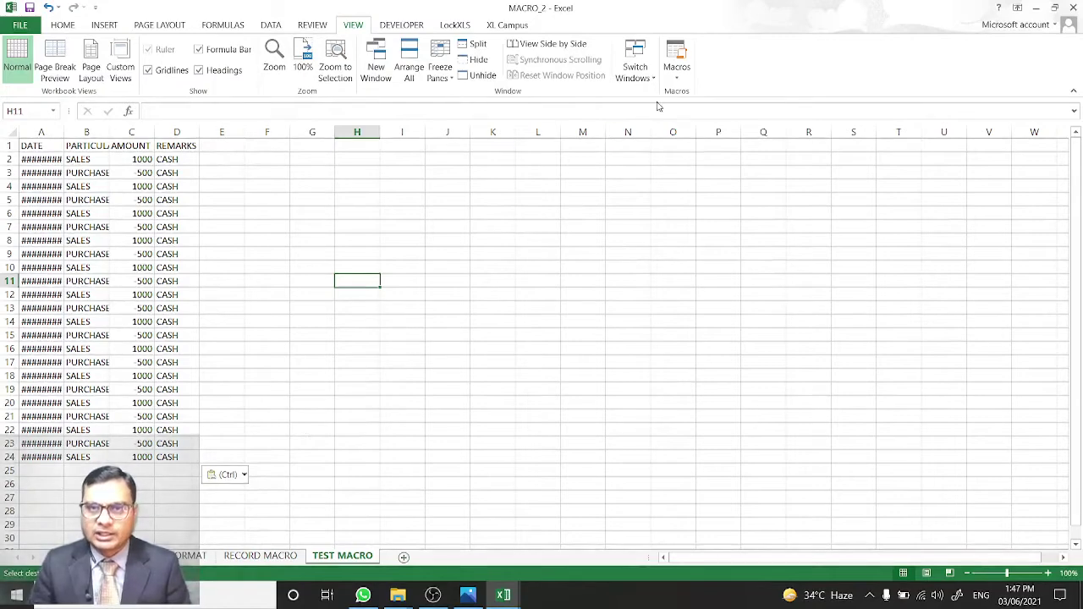
Run the macro PERSONAL.XLSB!FORMATINGMACRO on the TEST MACRO sheet
{"action": "left_click", "coordinate": [676, 75]}
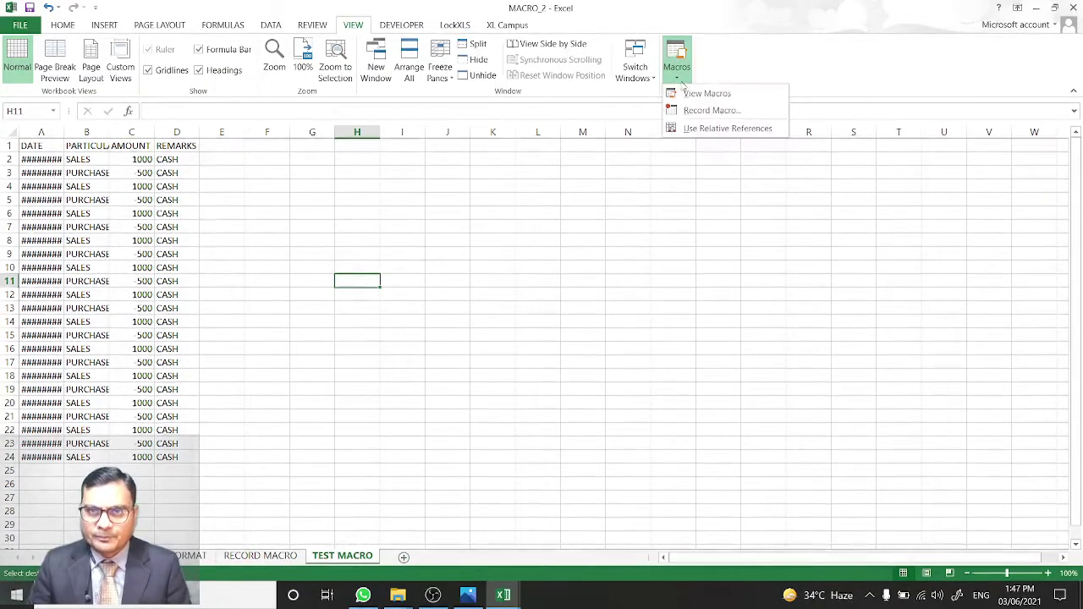
{"action": "left_click", "coordinate": [706, 94]}
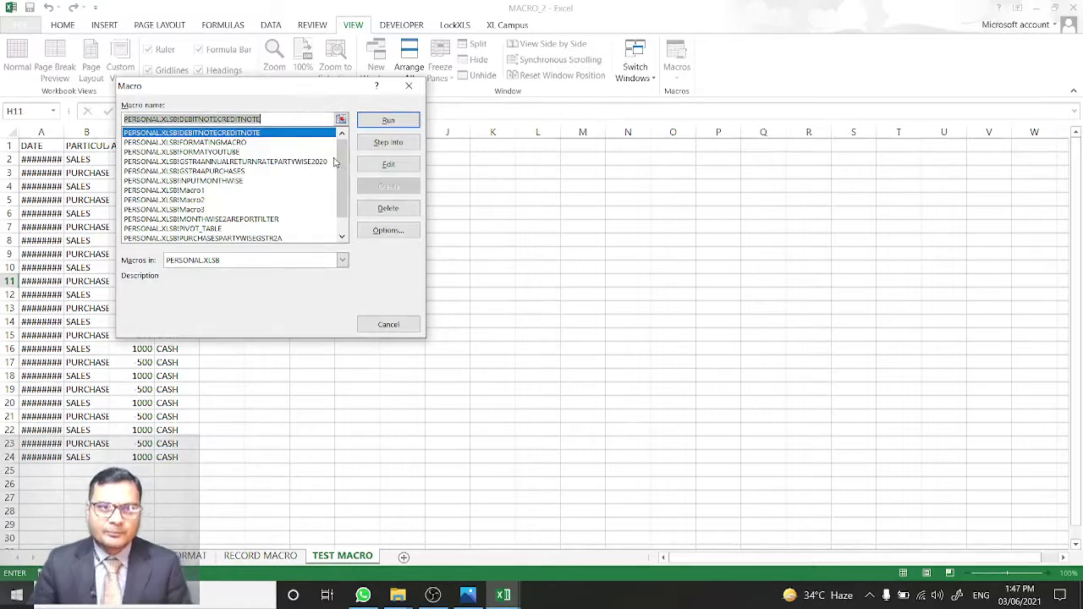
{"action": "left_click", "coordinate": [219, 144]}
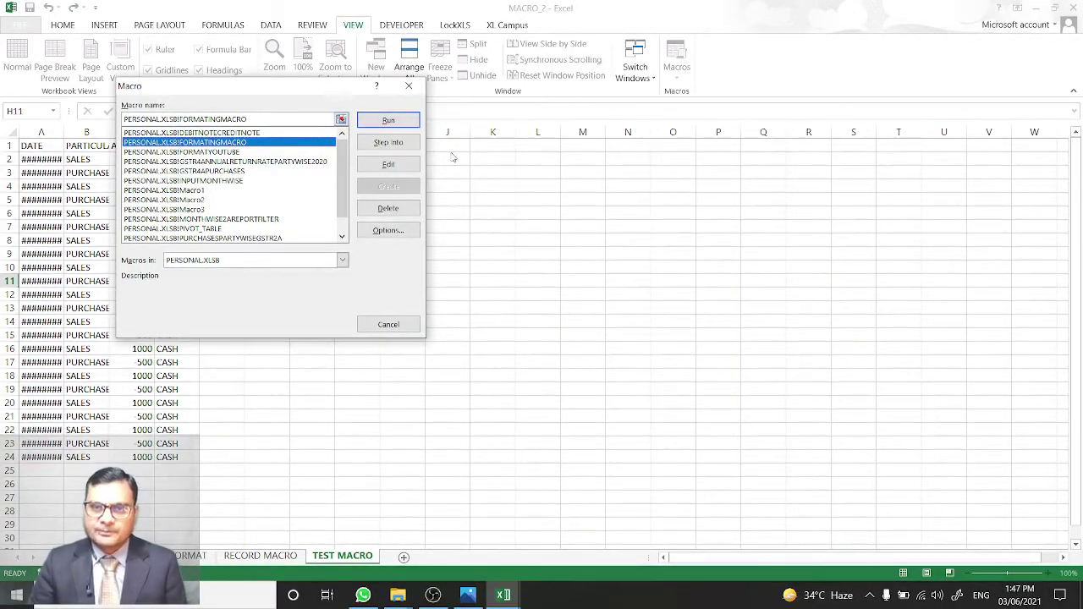
{"action": "left_click", "coordinate": [387, 121]}
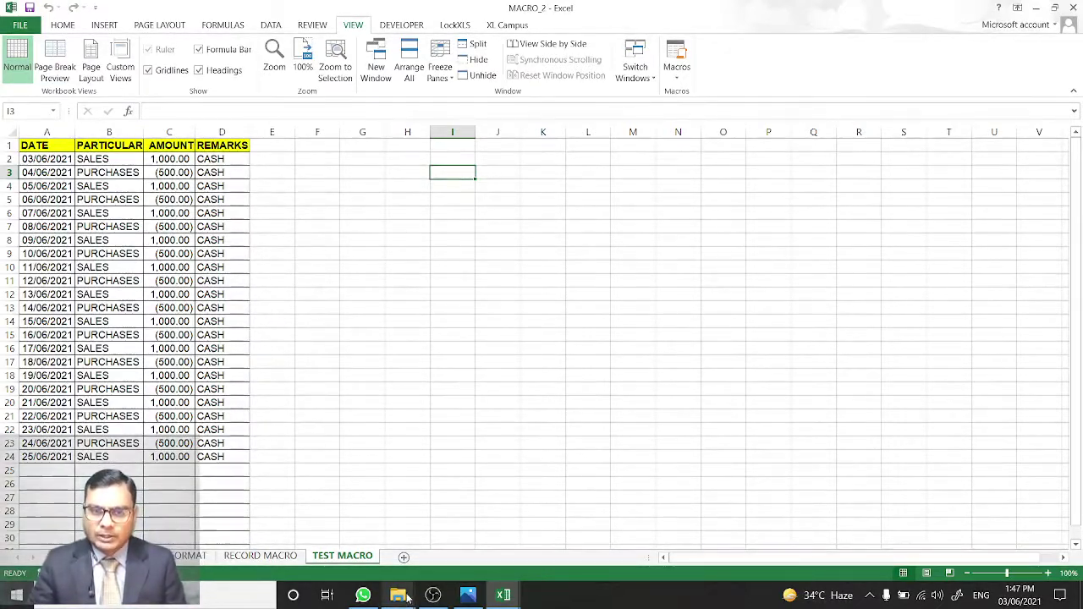
Switch to File Explorer and open the PIVOT TABLE workbook from the PIVOT TABLE folder inside SMART WORK VS HARD WORK
{"action": "mouse_move", "coordinate": [406, 597]}
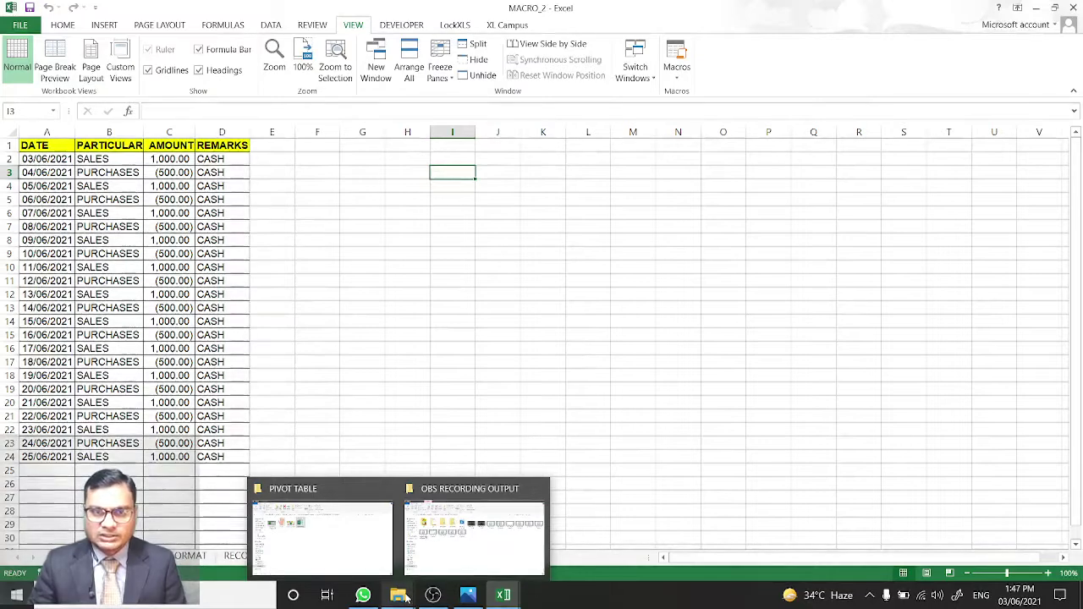
{"action": "left_click", "coordinate": [377, 542]}
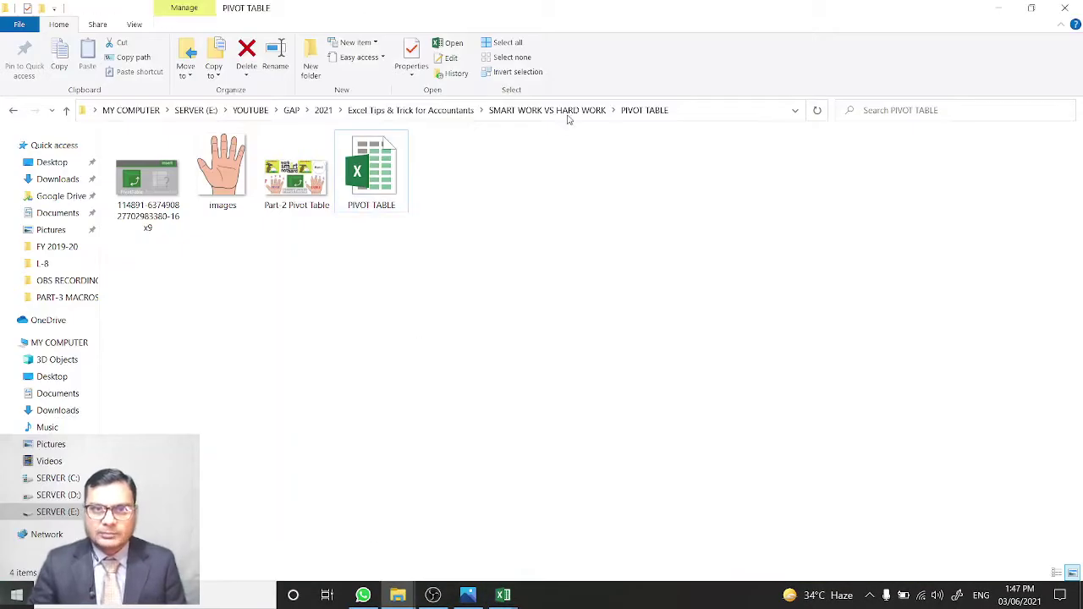
{"action": "left_click", "coordinate": [440, 111]}
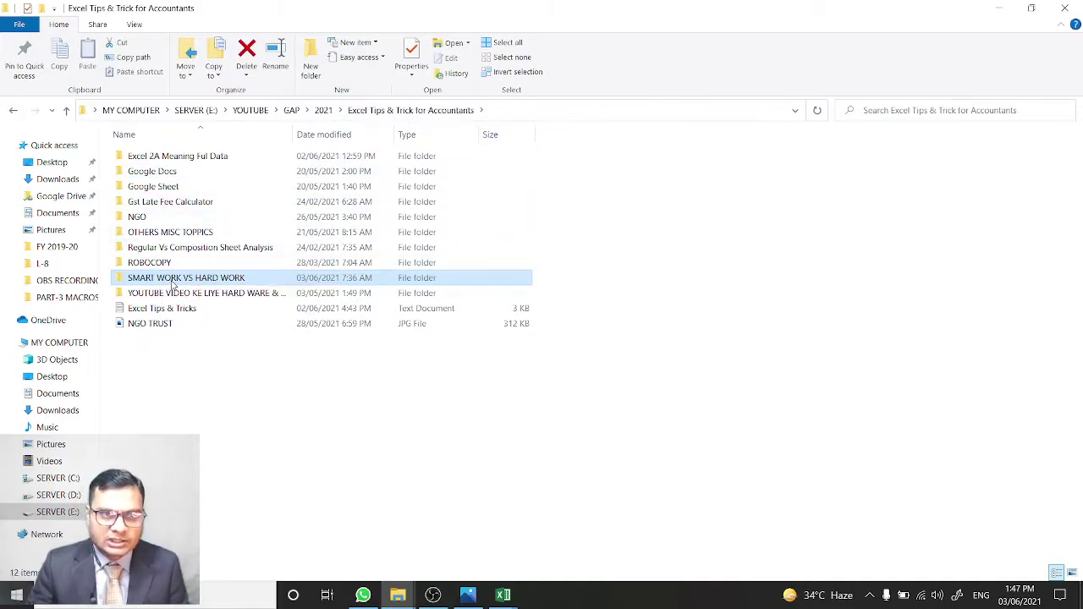
{"action": "double_click", "coordinate": [173, 279]}
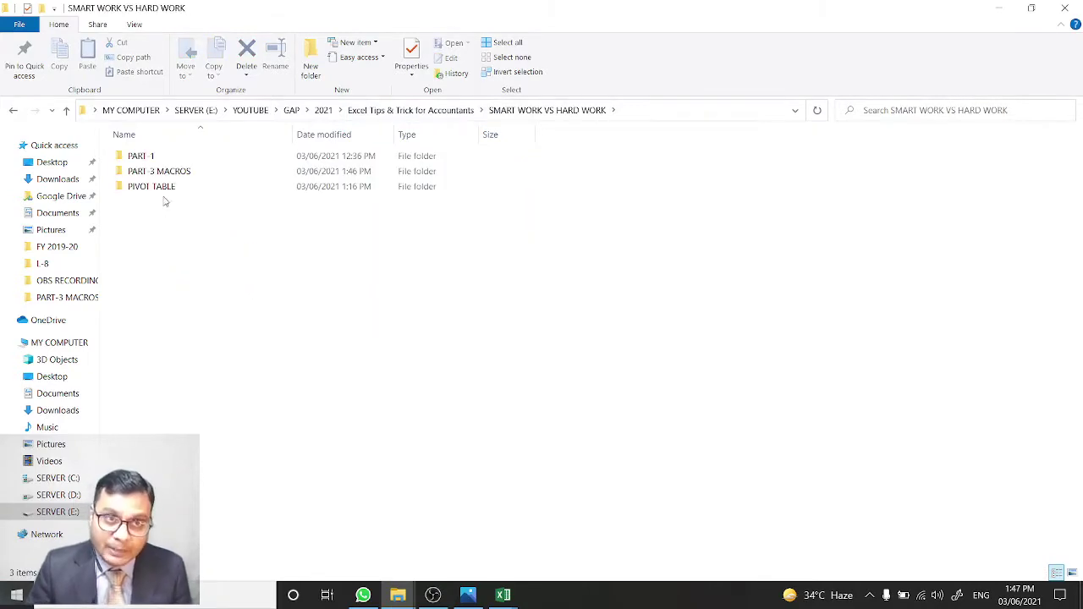
{"action": "double_click", "coordinate": [169, 191]}
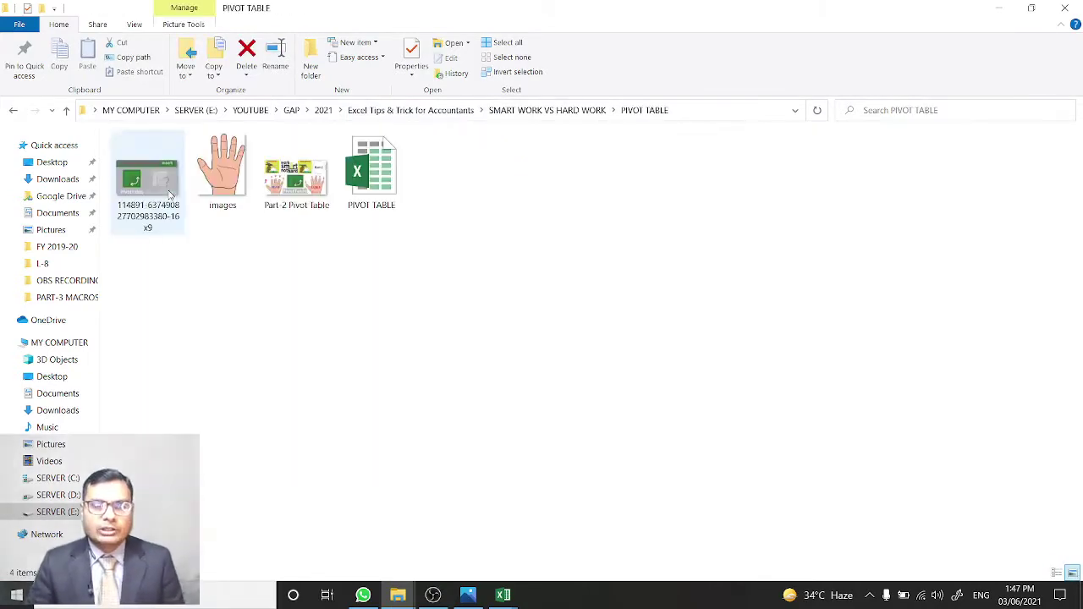
{"action": "left_click", "coordinate": [373, 193]}
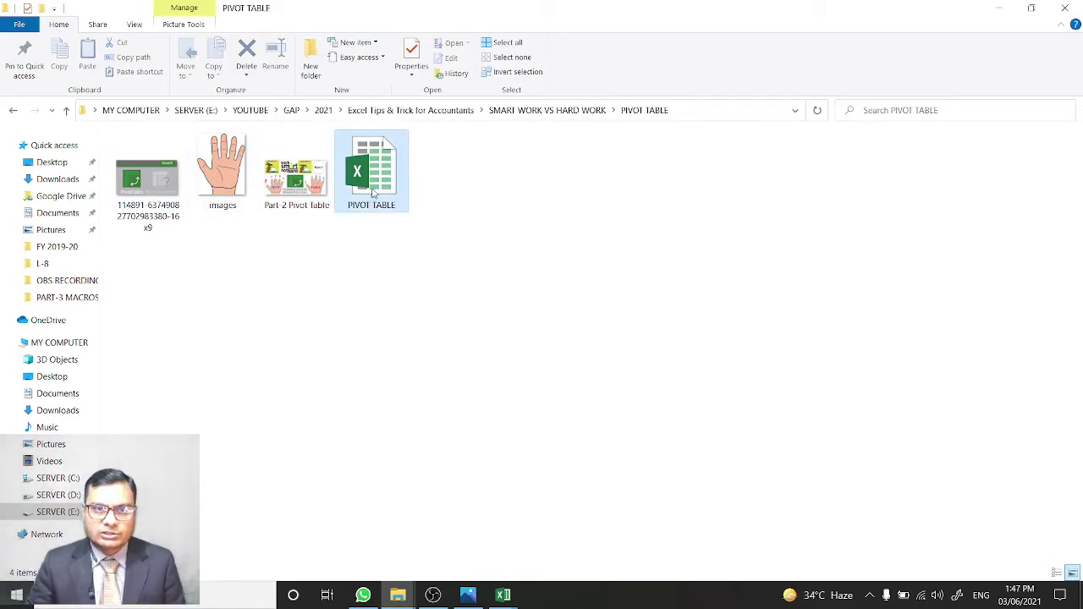
{"action": "double_click", "coordinate": [373, 192]}
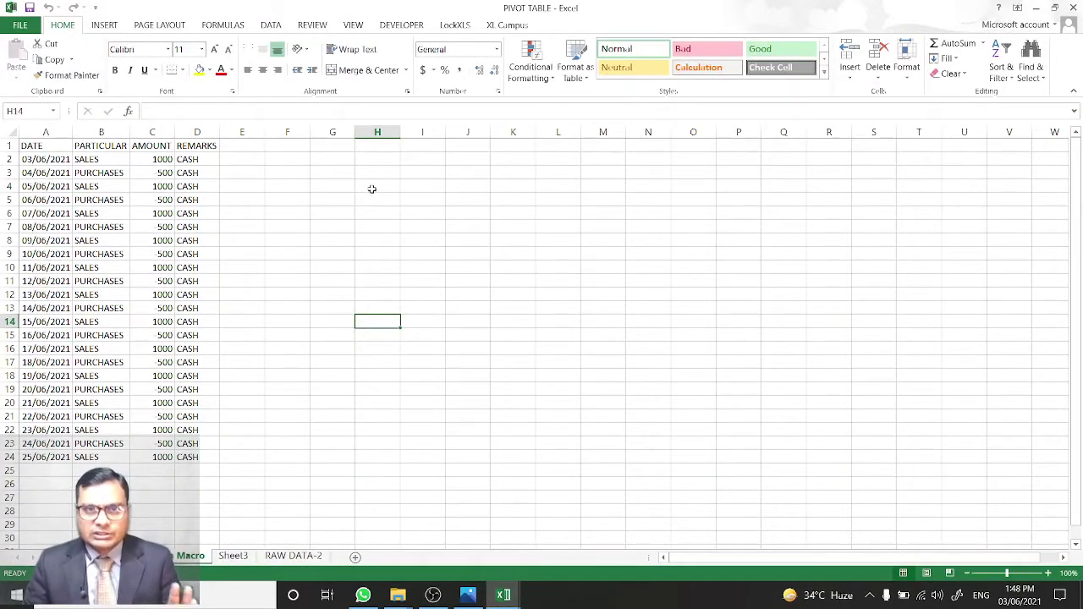
Look through the sheets of the PIVOT TABLE workbook and show the one listing invoices by supplier and GSTIN
{"action": "mouse_move", "coordinate": [504, 595]}
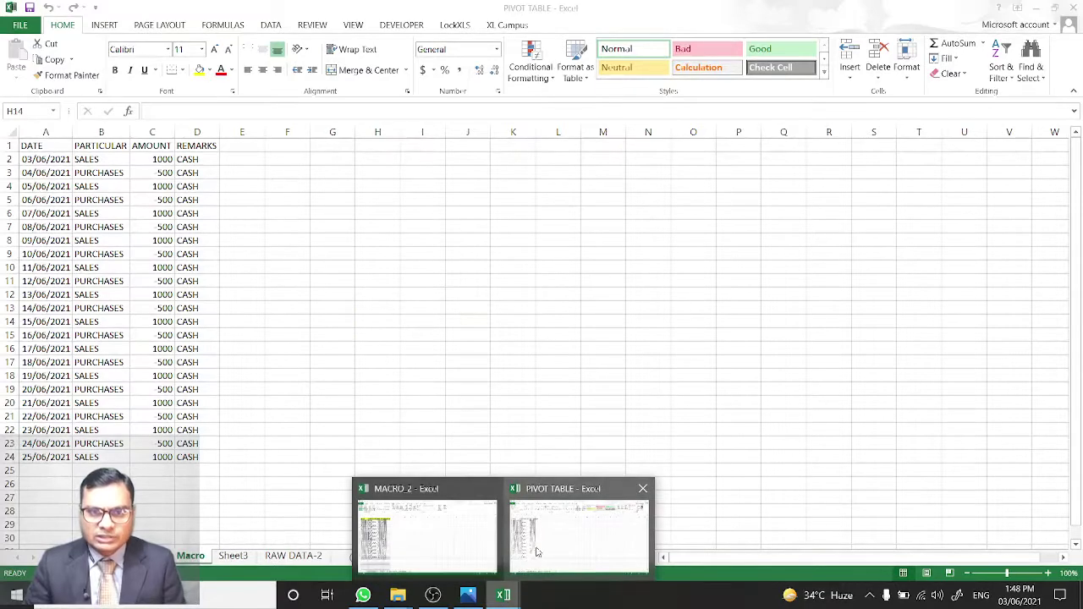
{"action": "left_click", "coordinate": [546, 541]}
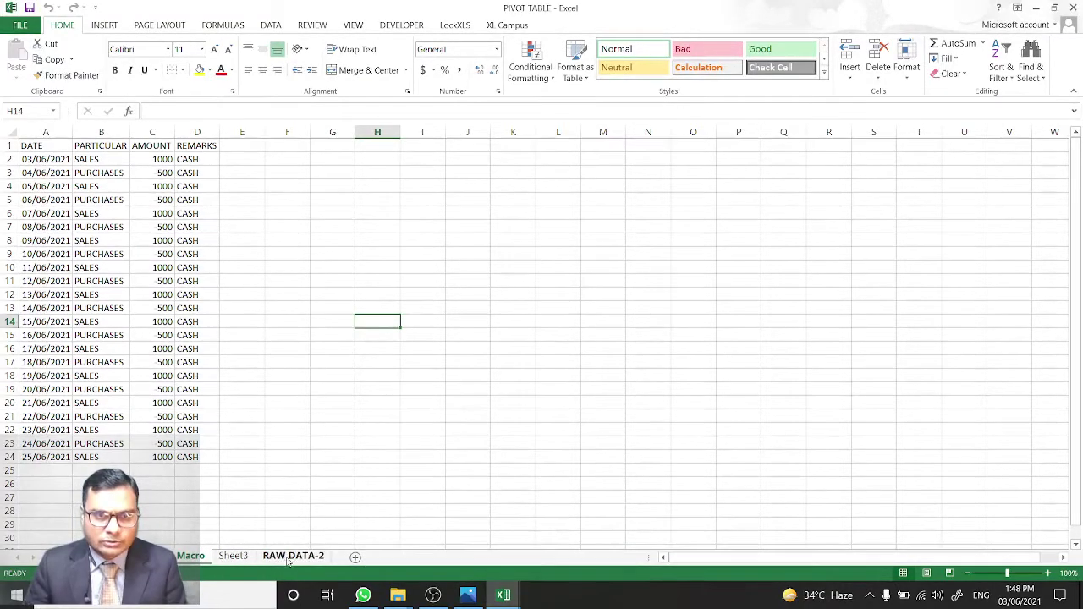
{"action": "left_click", "coordinate": [234, 556]}
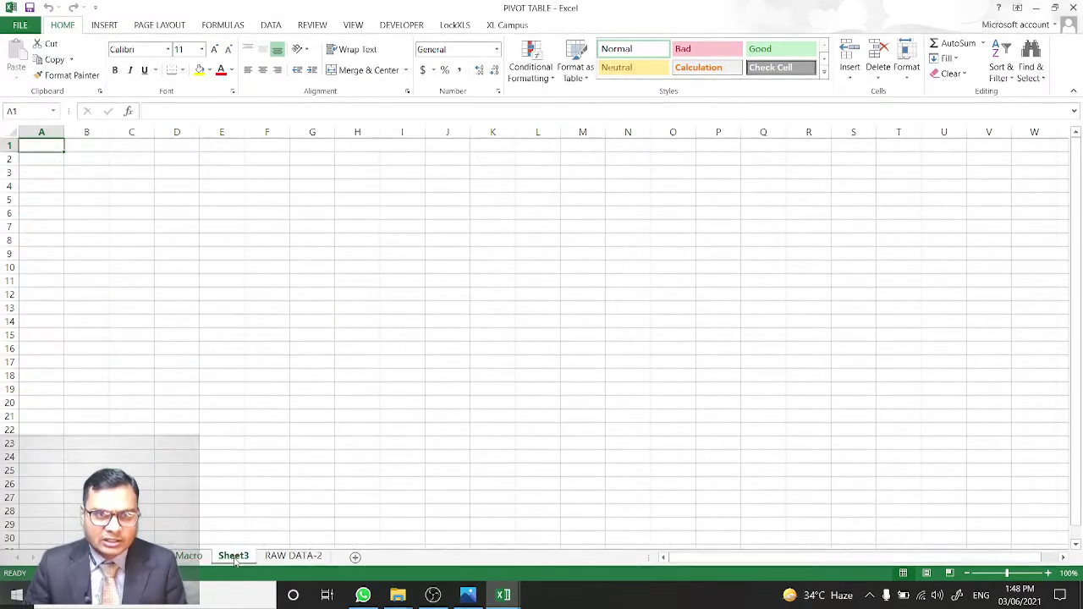
{"action": "left_click", "coordinate": [191, 556]}
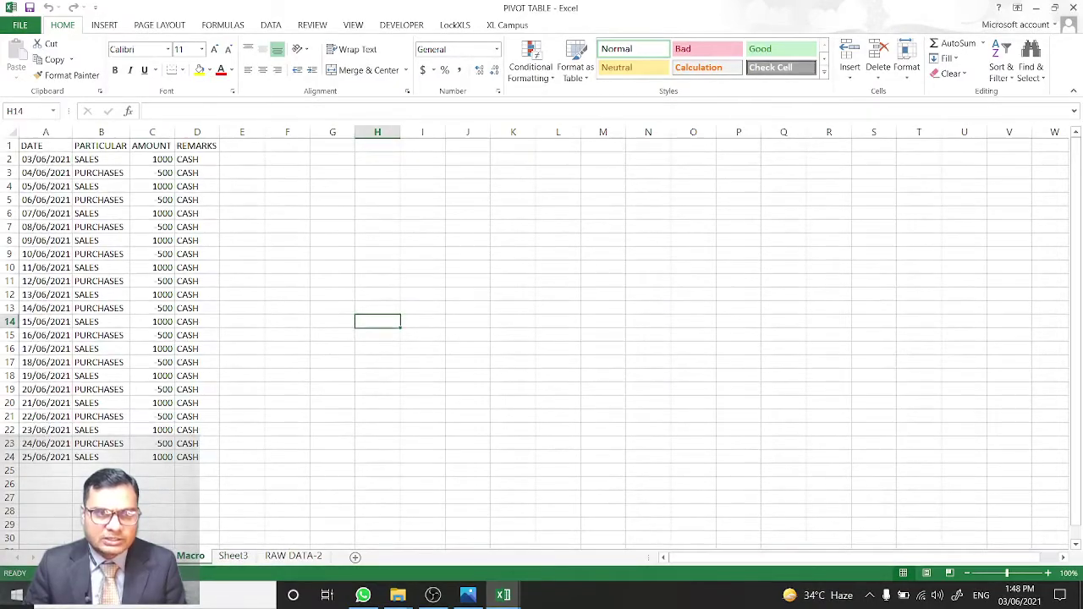
{"action": "key", "text": "ctrl+Page_Up"}
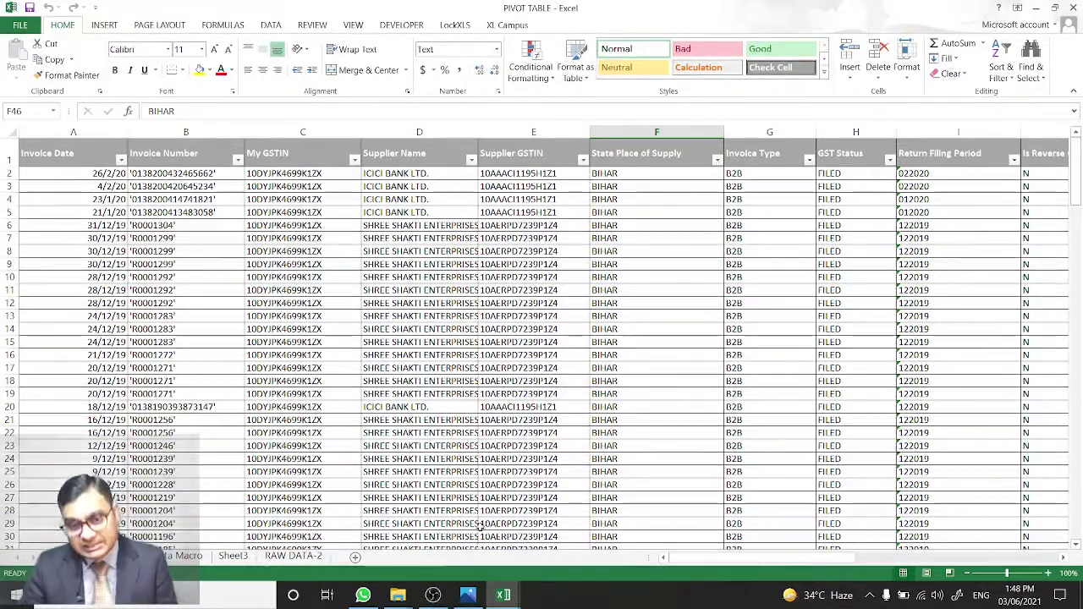
{"action": "left_click", "coordinate": [432, 596]}
{"action": "left_click", "coordinate": [432, 595]}
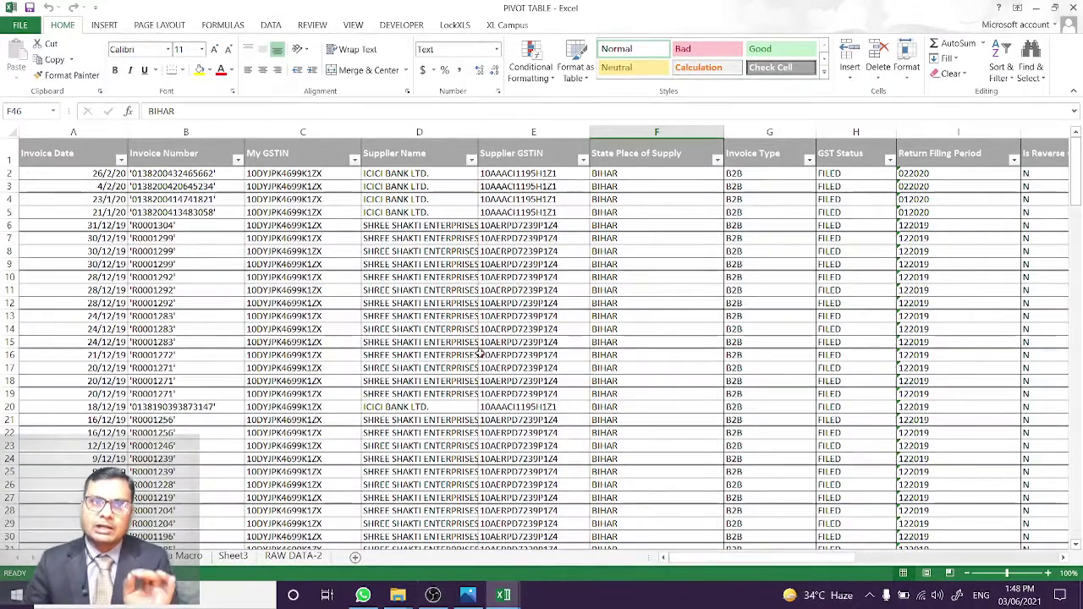
{"action": "left_click", "coordinate": [353, 25]}
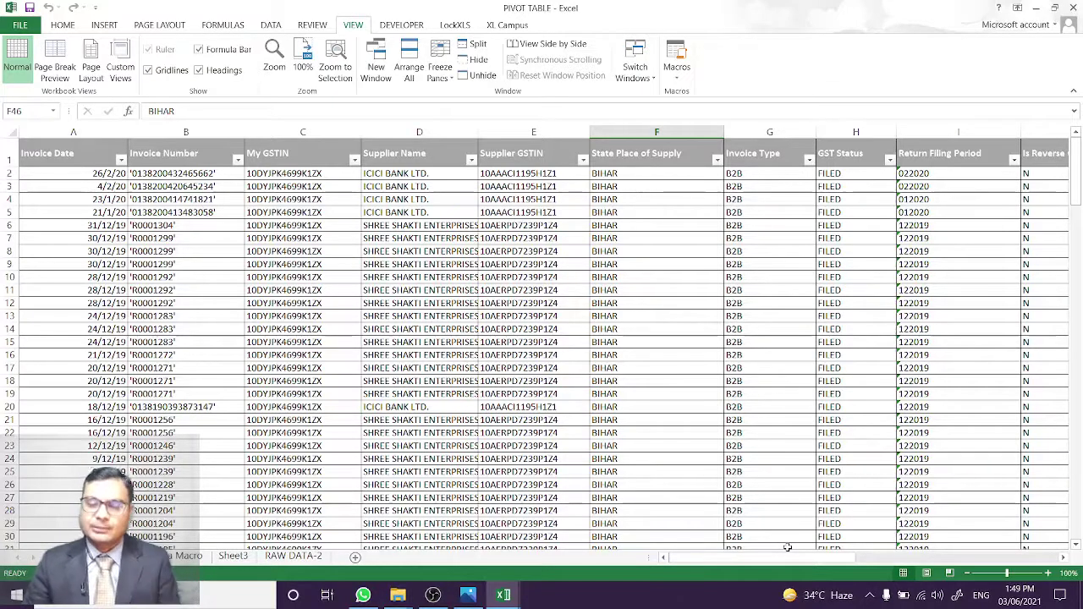
{"action": "mouse_move", "coordinate": [434, 597]}
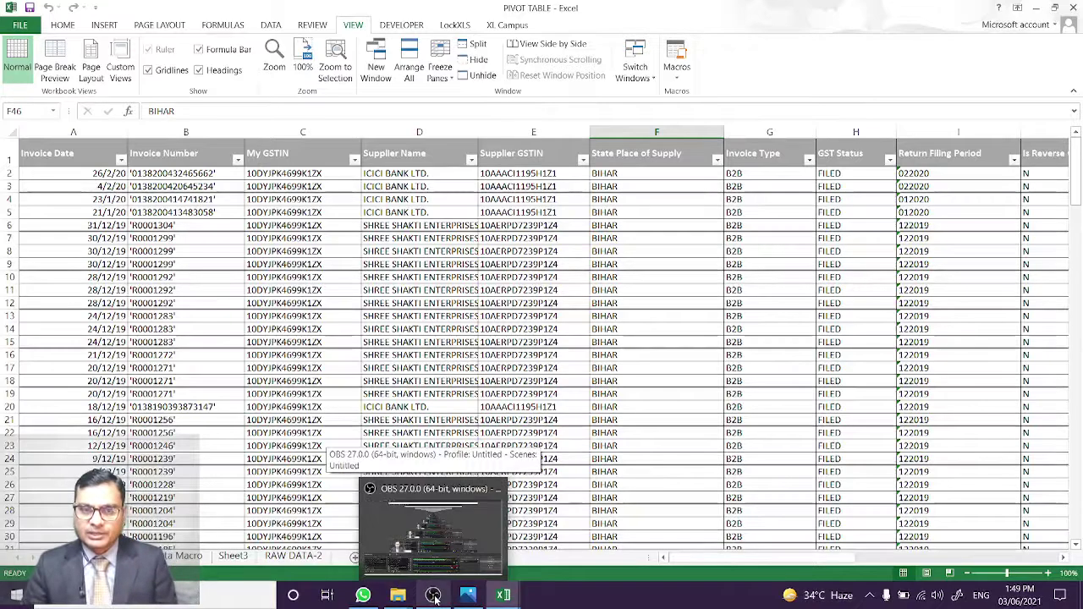
{"action": "mouse_move", "coordinate": [503, 597]}
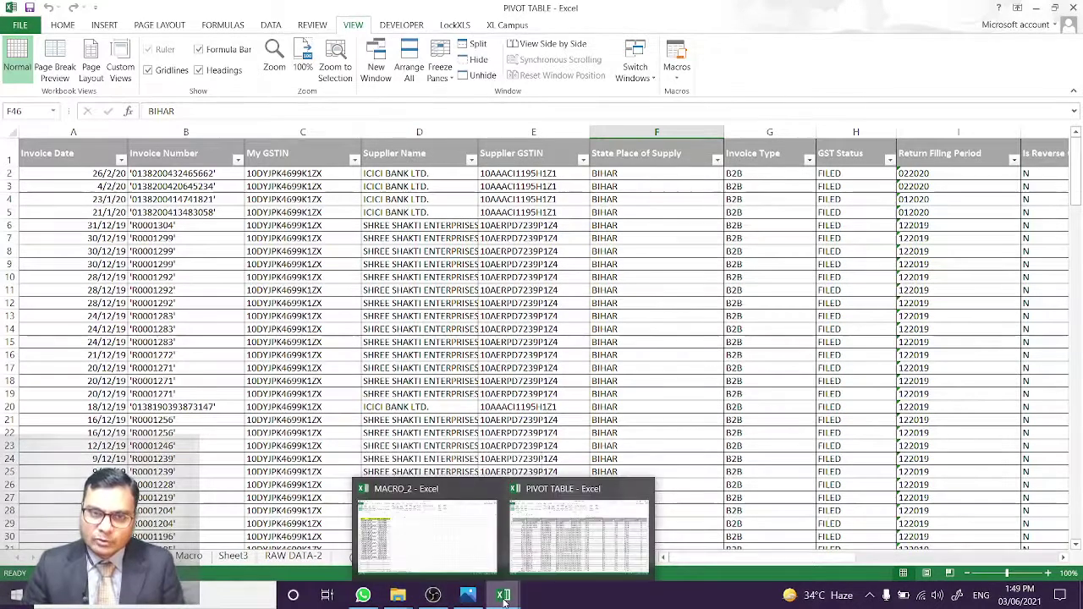